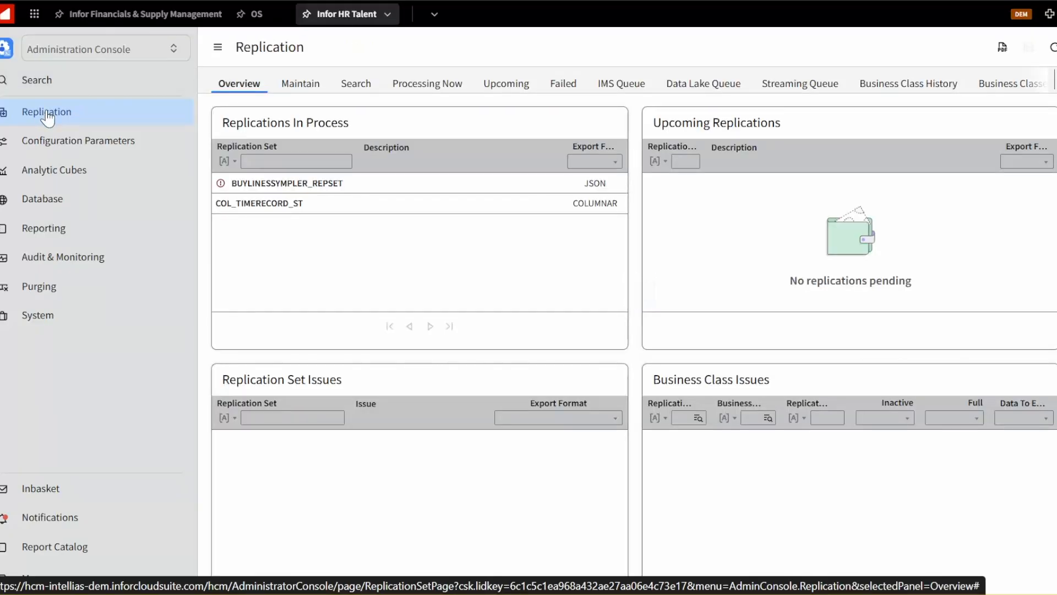
Create a new replication set named DEMO_REPSET and save it
click(299, 92)
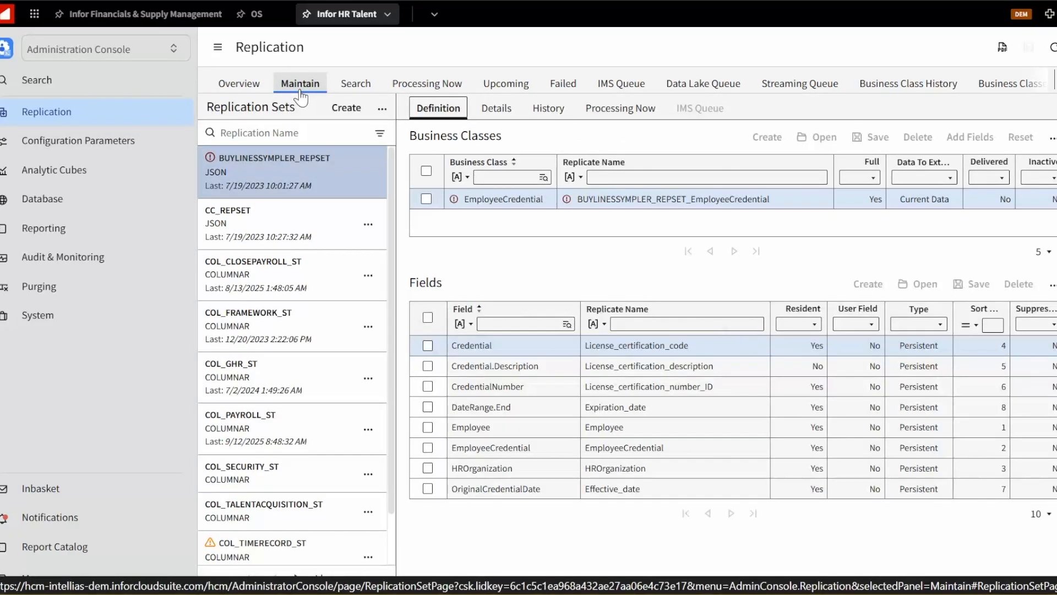
click(352, 108)
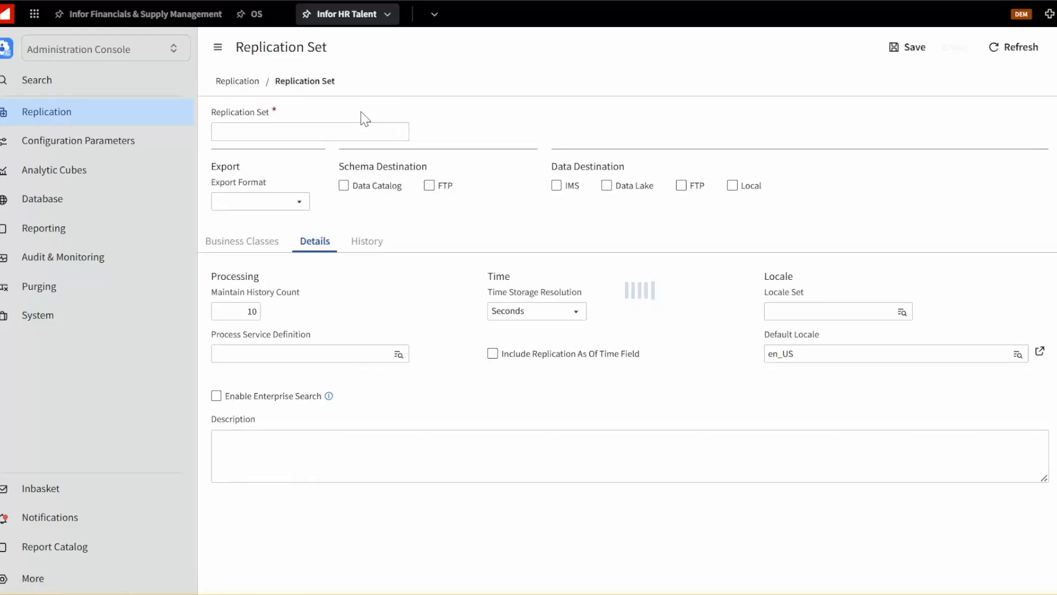
click(307, 134)
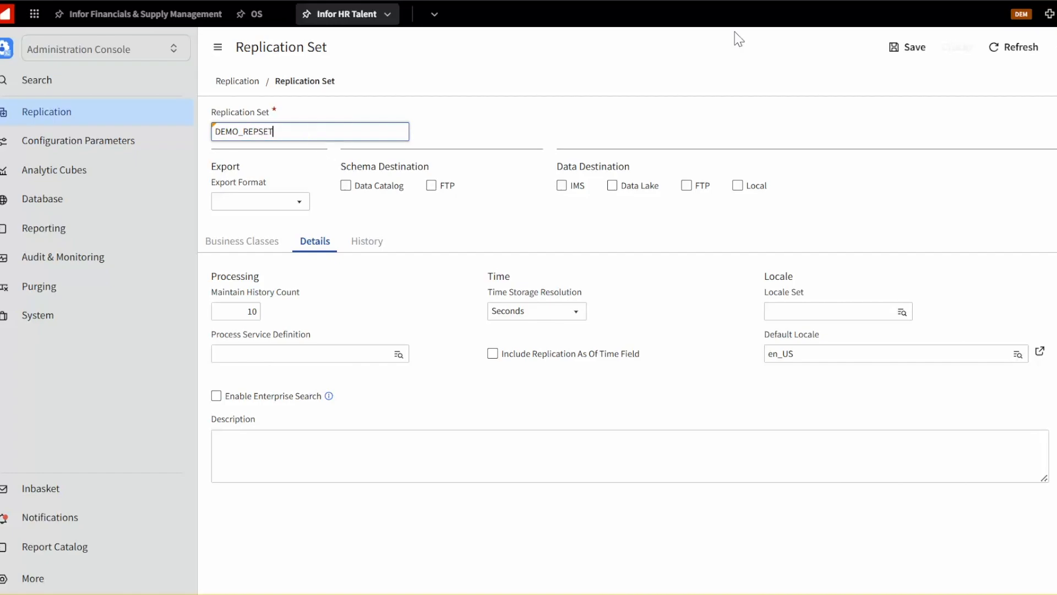
click(901, 54)
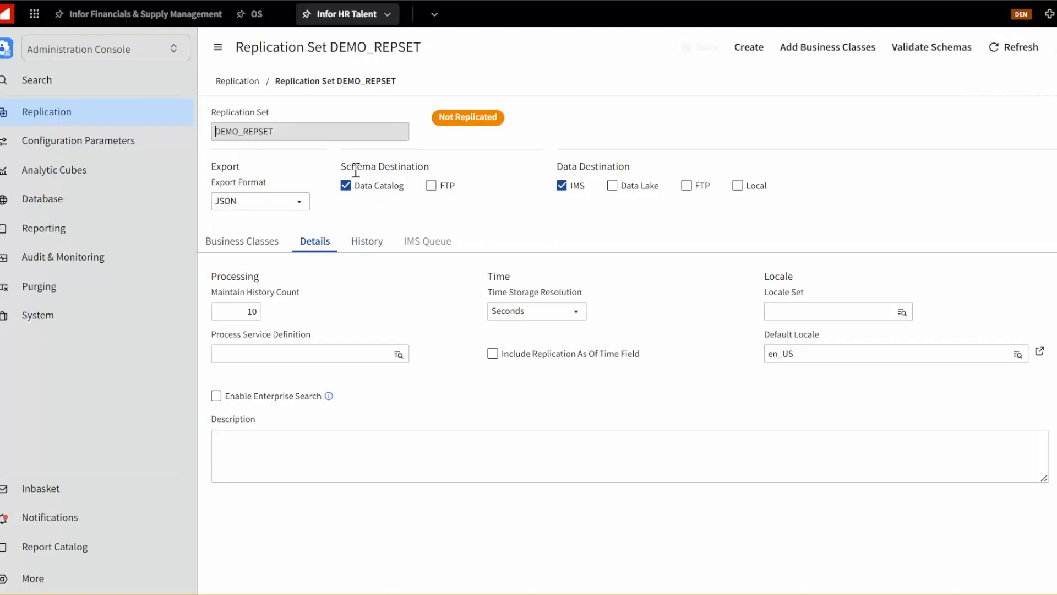
Add Data Lake as a data destination alongside IMS and save the replication set
drag(353, 167, 429, 167)
click(477, 223)
drag(556, 166, 631, 166)
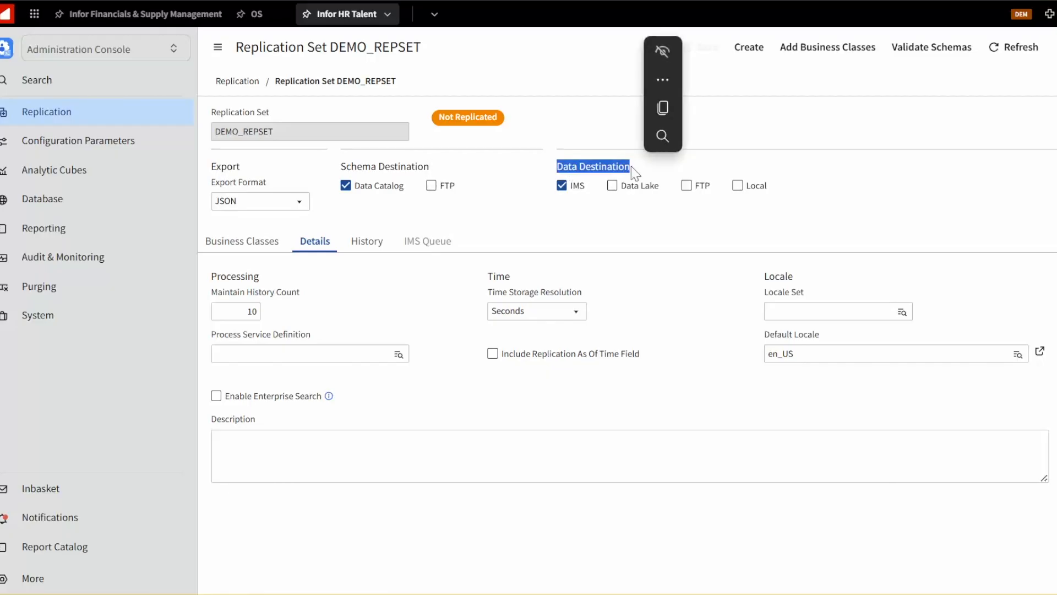
click(614, 186)
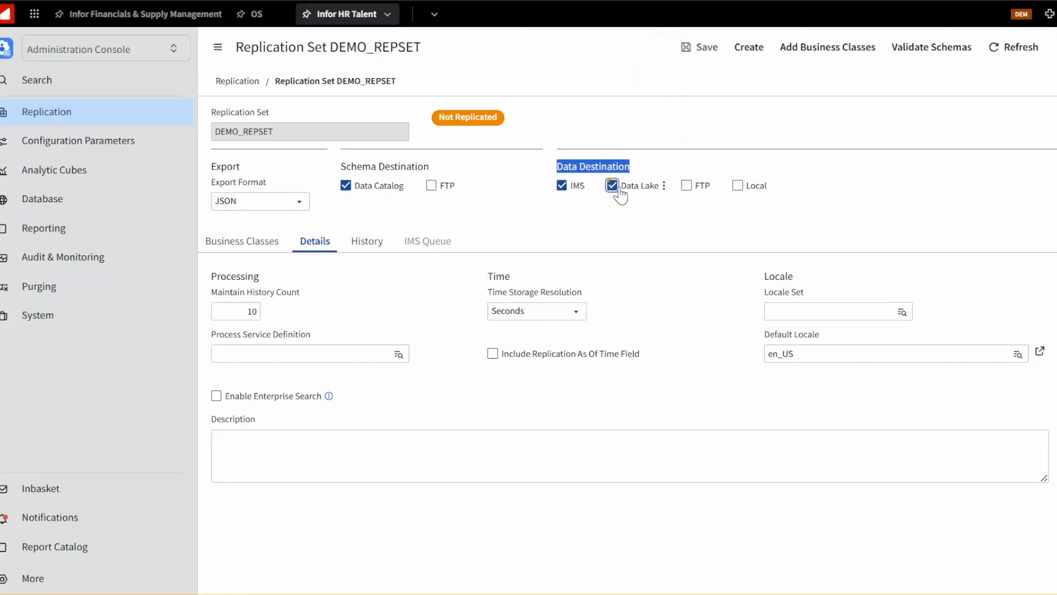
click(695, 55)
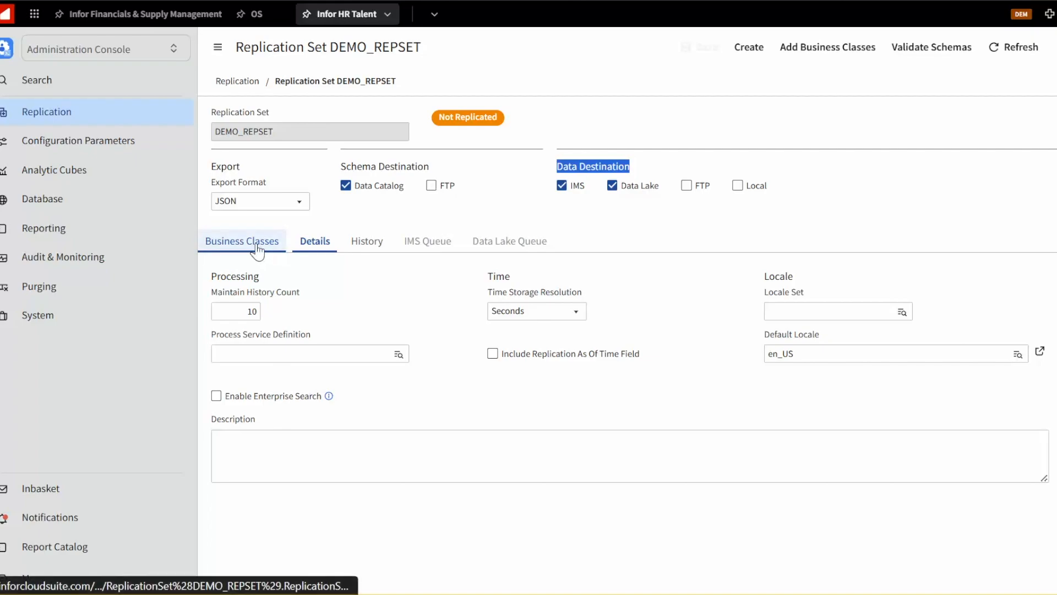
Add the Employee business class to the set with replicate class Employee_Demo and save it
click(223, 248)
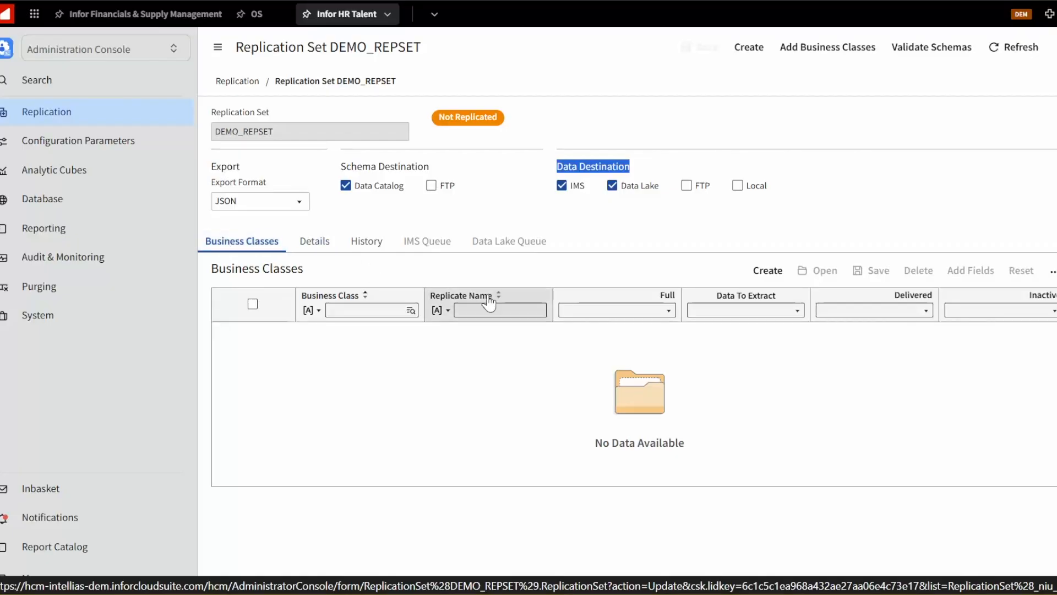
click(755, 278)
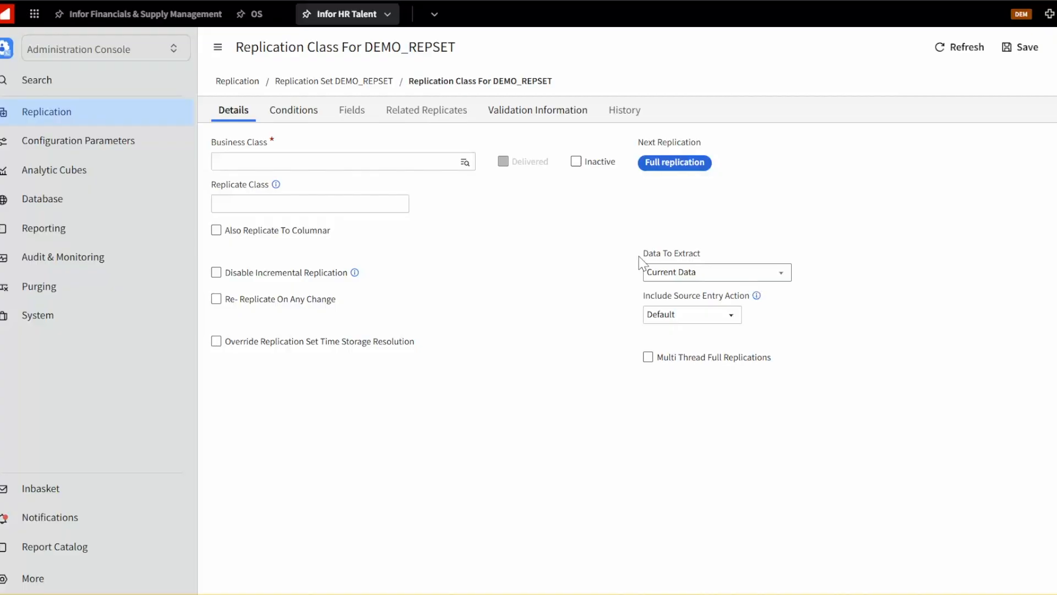
click(354, 163)
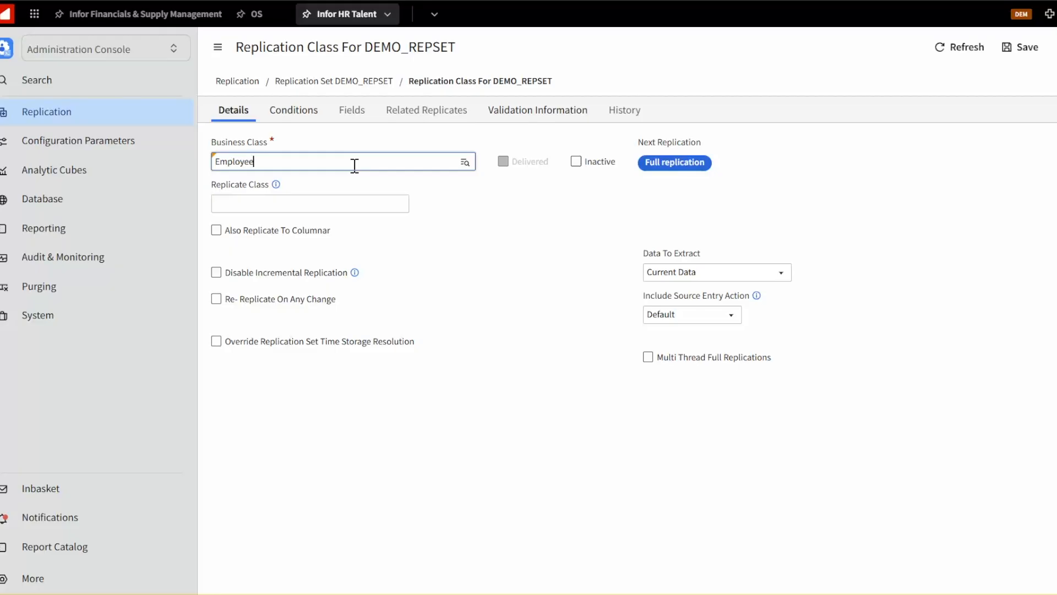
click(307, 201)
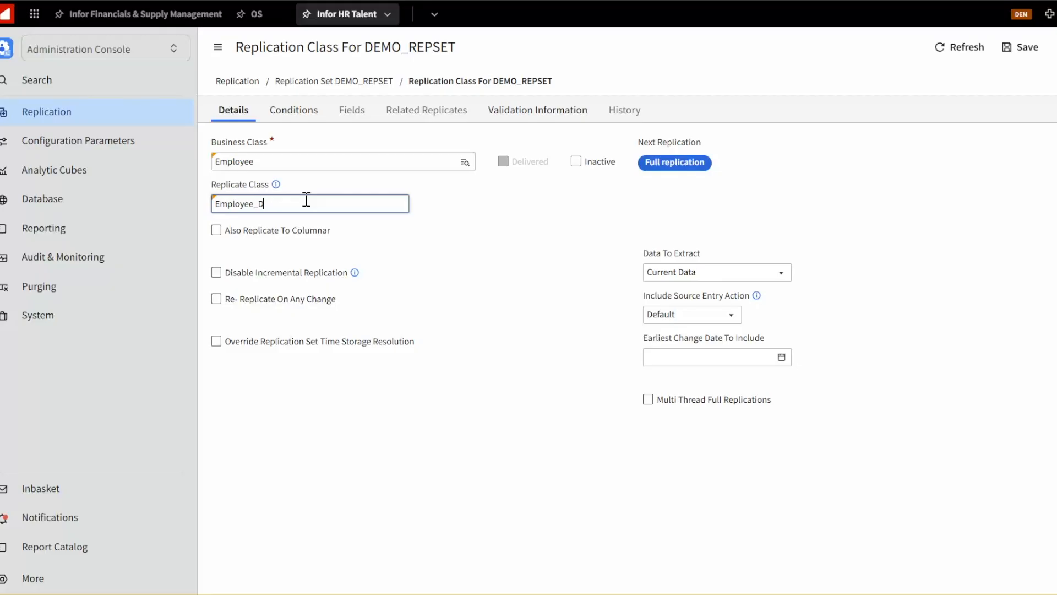
click(307, 200)
click(1019, 50)
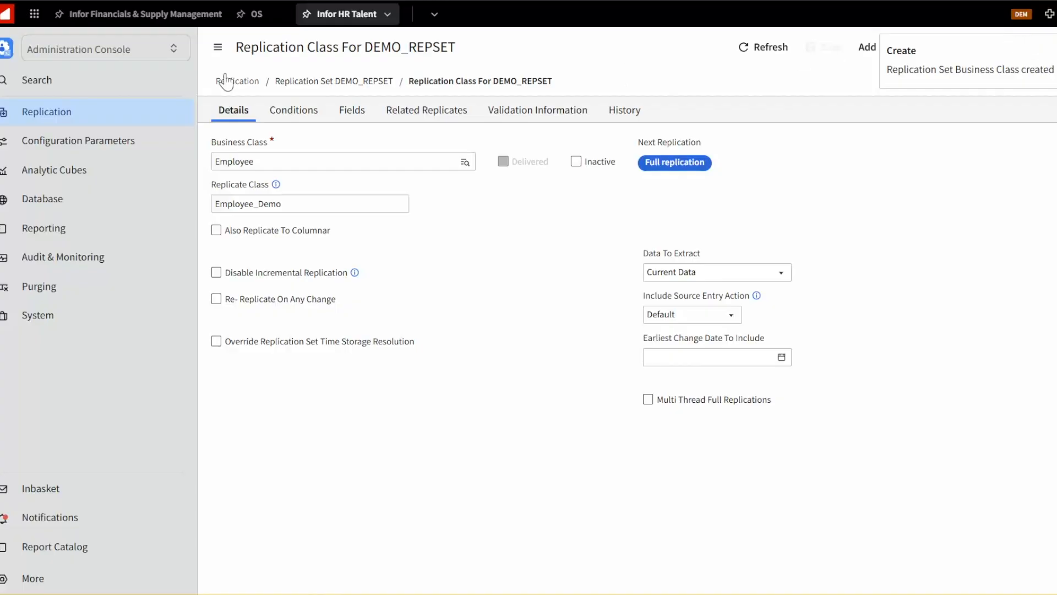
Set the business class condition to StartDate >= "20240101" and save
click(283, 114)
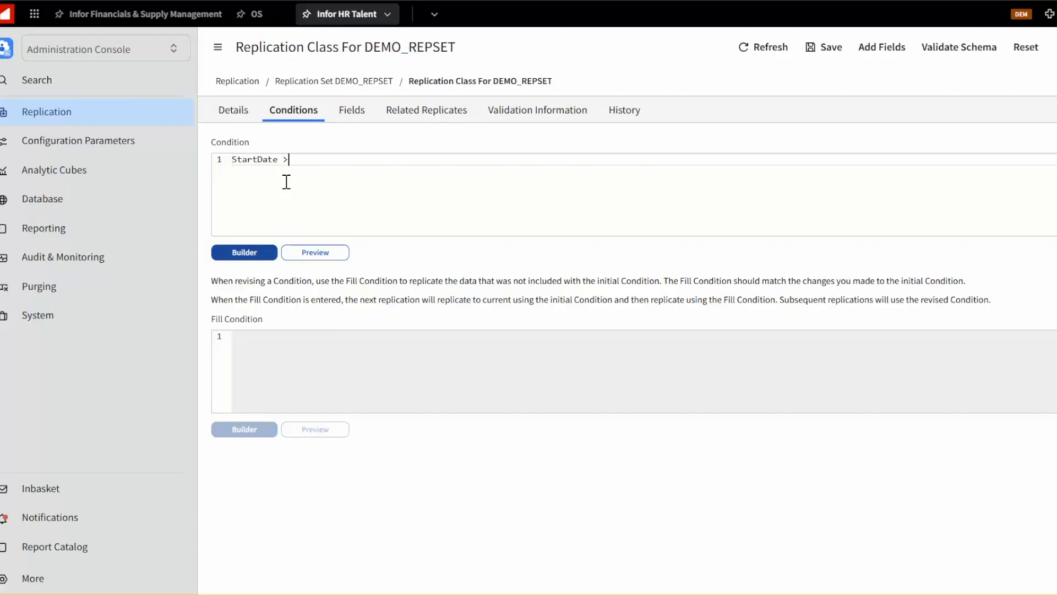
text(>)
drag(283, 159, 214, 163)
click(289, 160)
drag(308, 160, 352, 160)
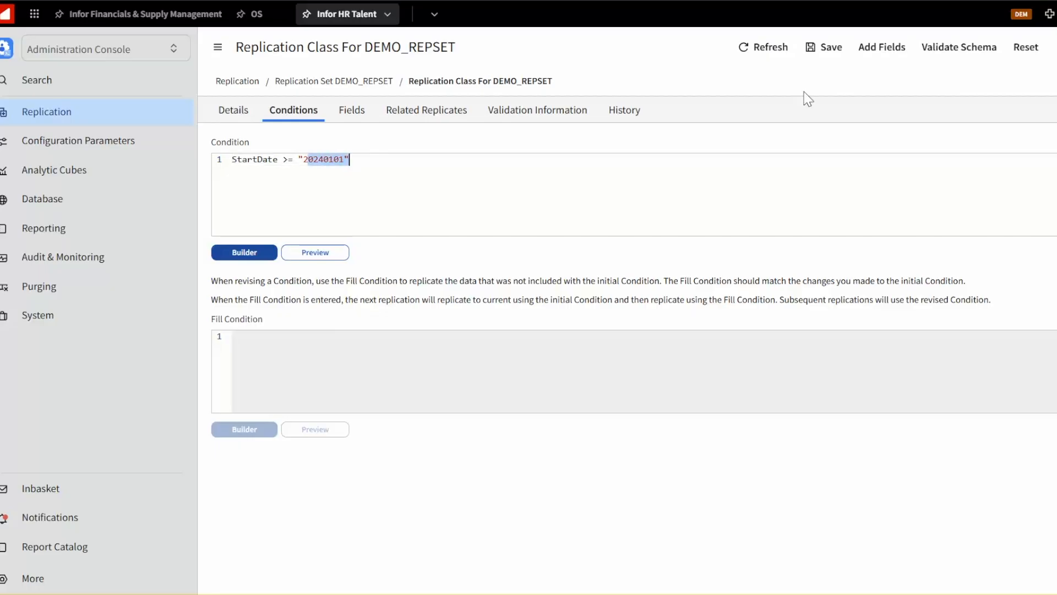
click(812, 49)
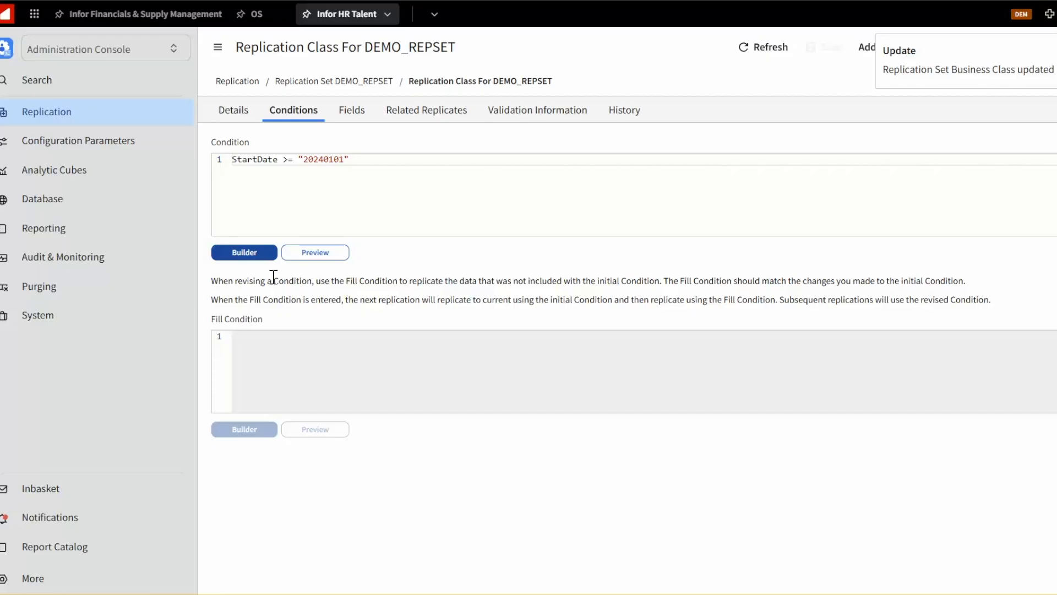
Add the Name.GivenName field with replicate name FirstName and save it
click(355, 114)
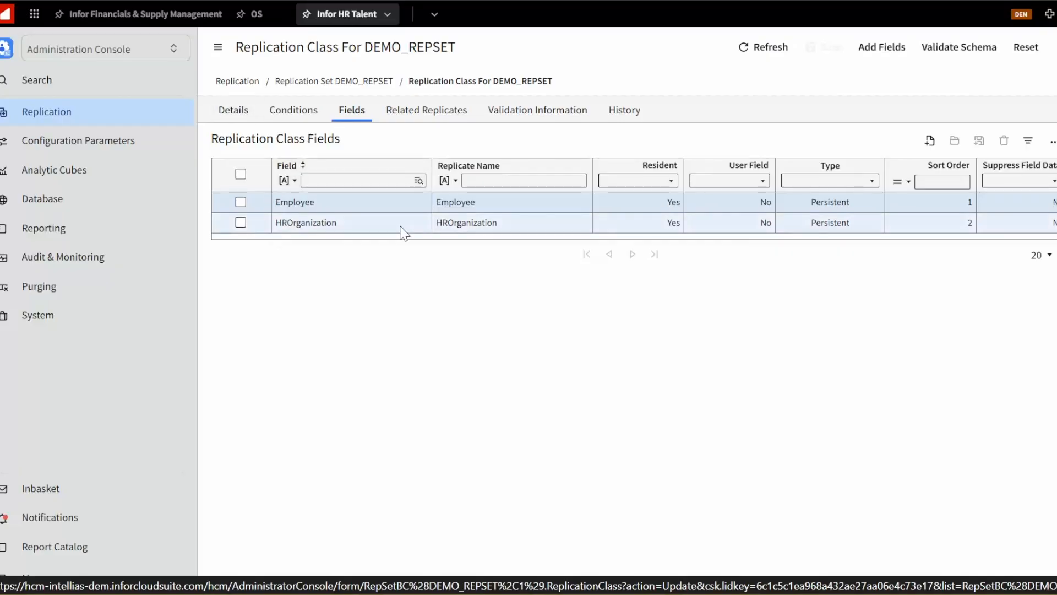
click(930, 142)
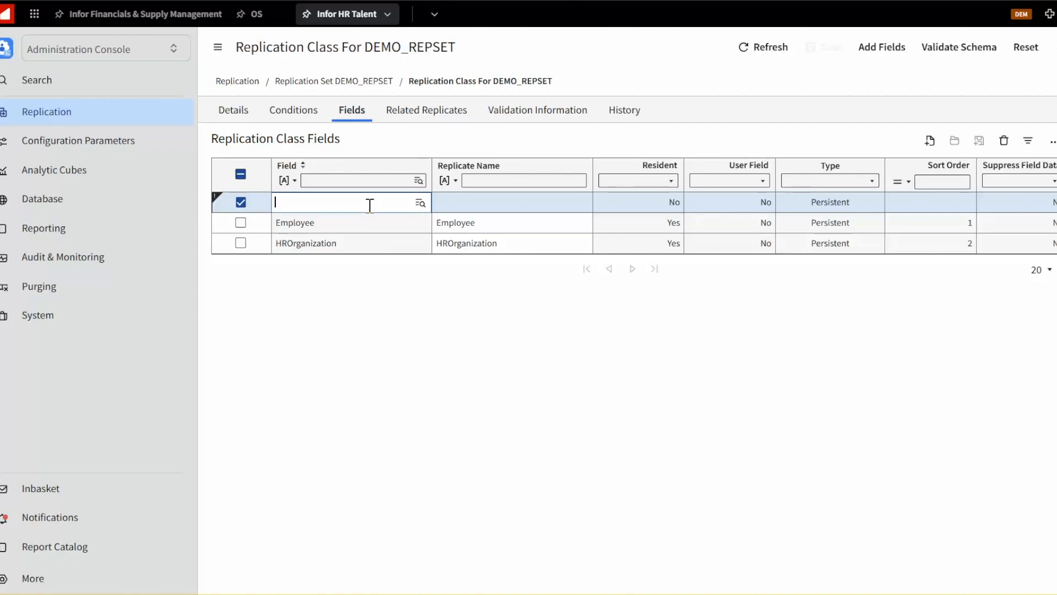
text(Nma)
key(BackSpace)
key(BackSpace)
text(ame.GivenName)
click(467, 202)
text(Fir)
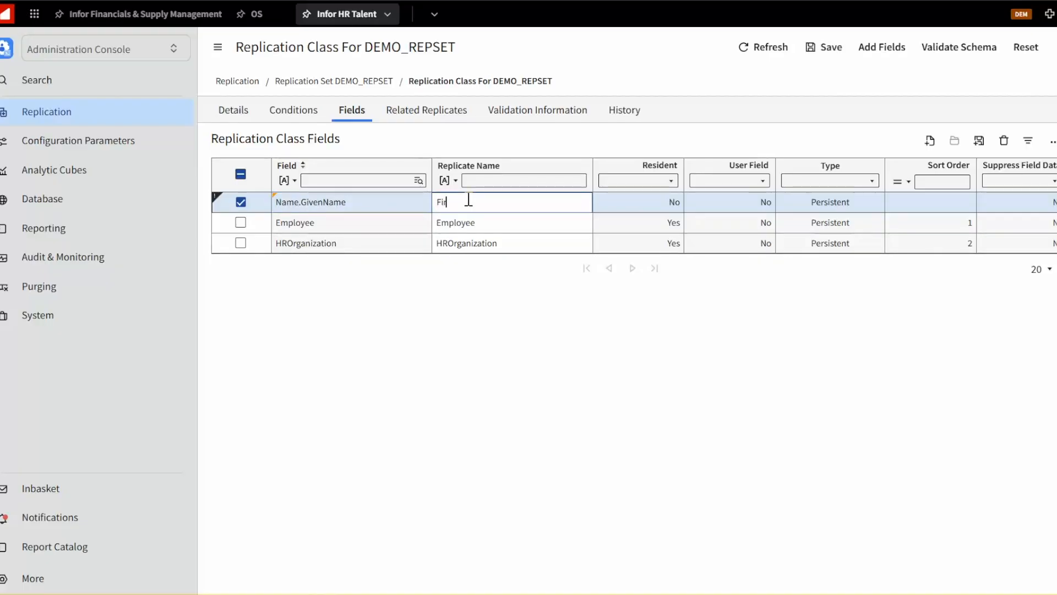
text(stName)
drag(482, 202, 435, 205)
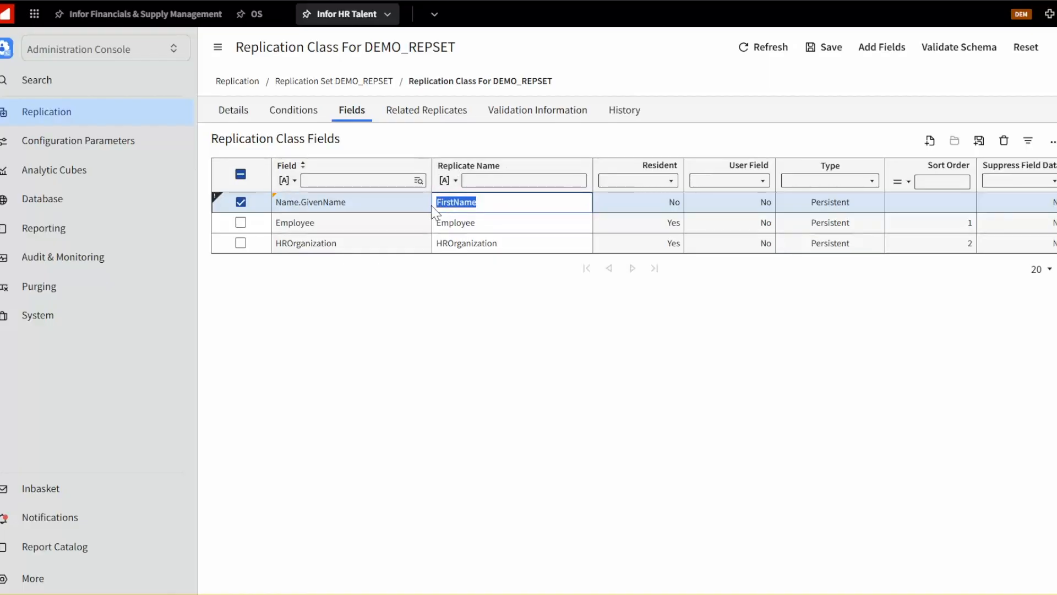
click(980, 145)
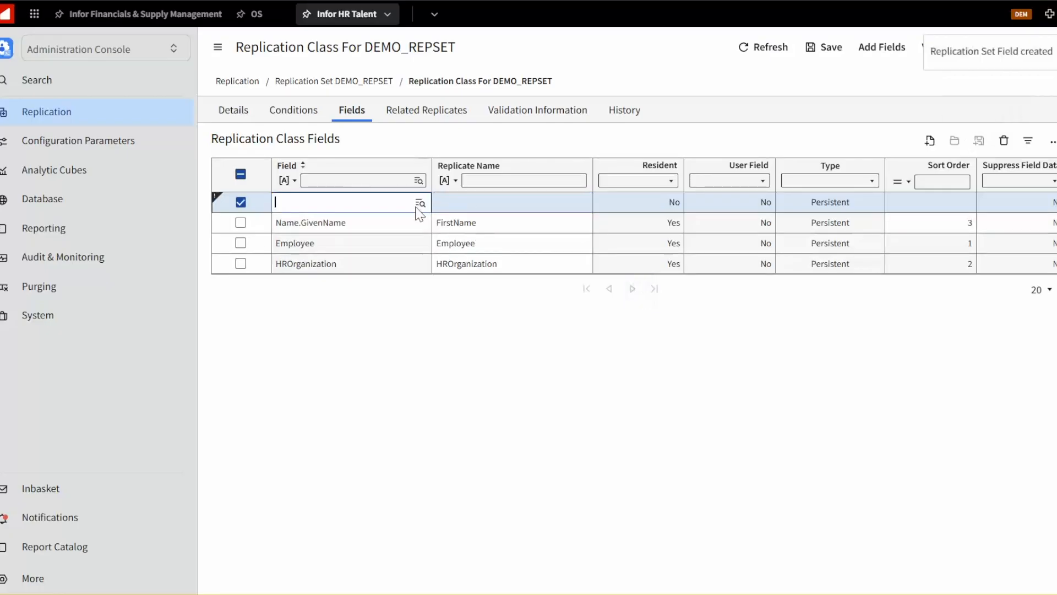
Add the Name.FamilyName field with replicate name LastName and save it
text(Name.)
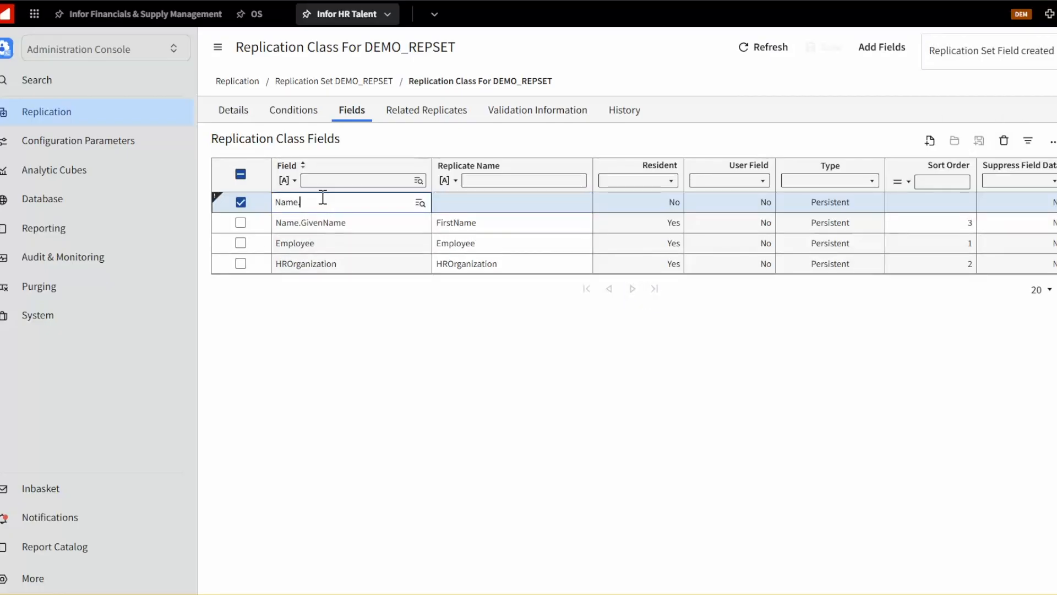
text(FamilyName)
key(Tab)
text(LastName)
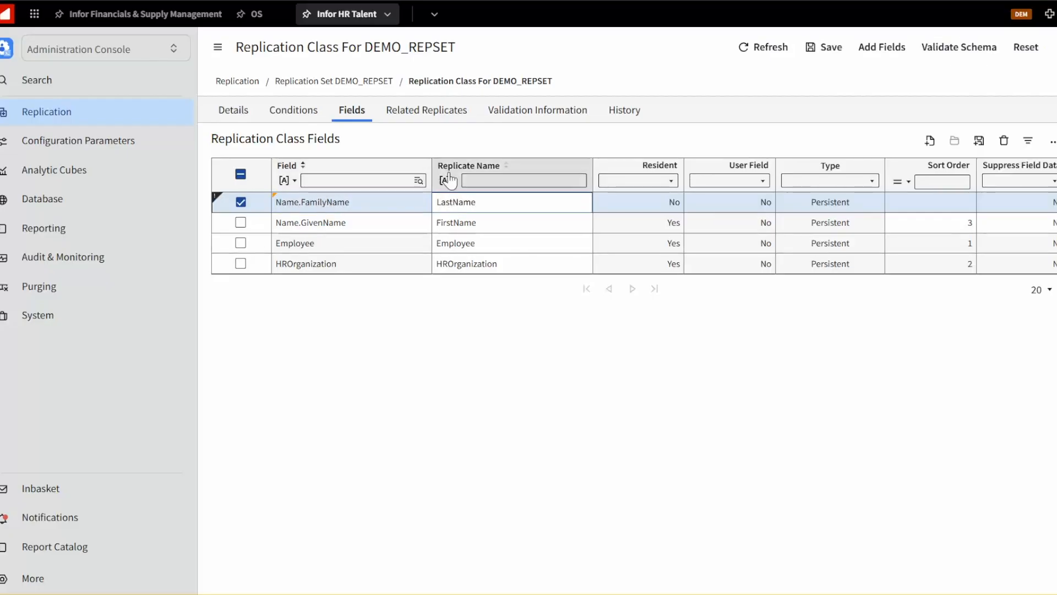
click(978, 144)
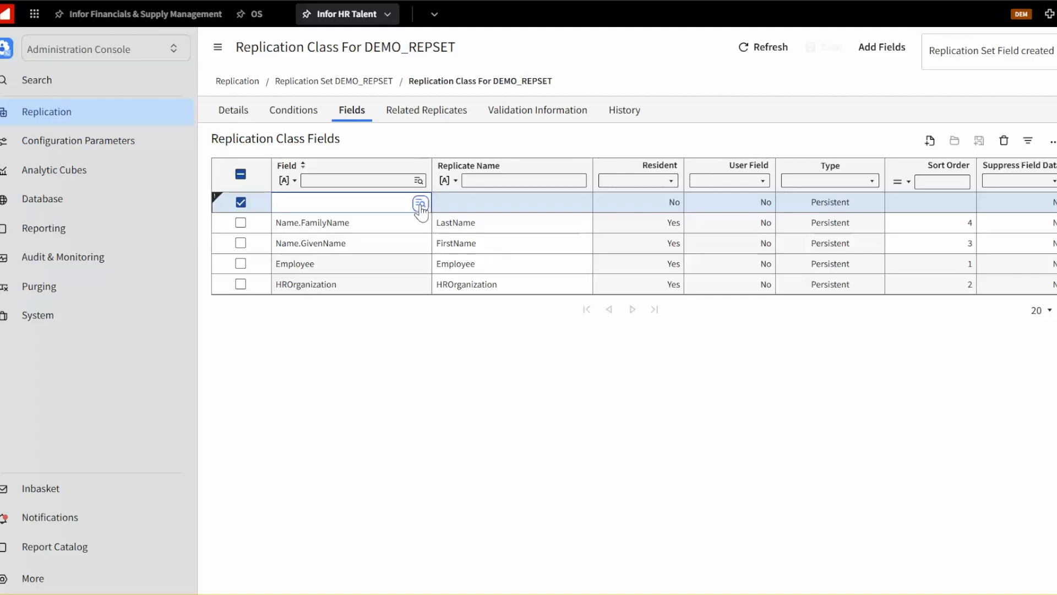
Open the field picker for the new row and browse the Employee field list
click(420, 205)
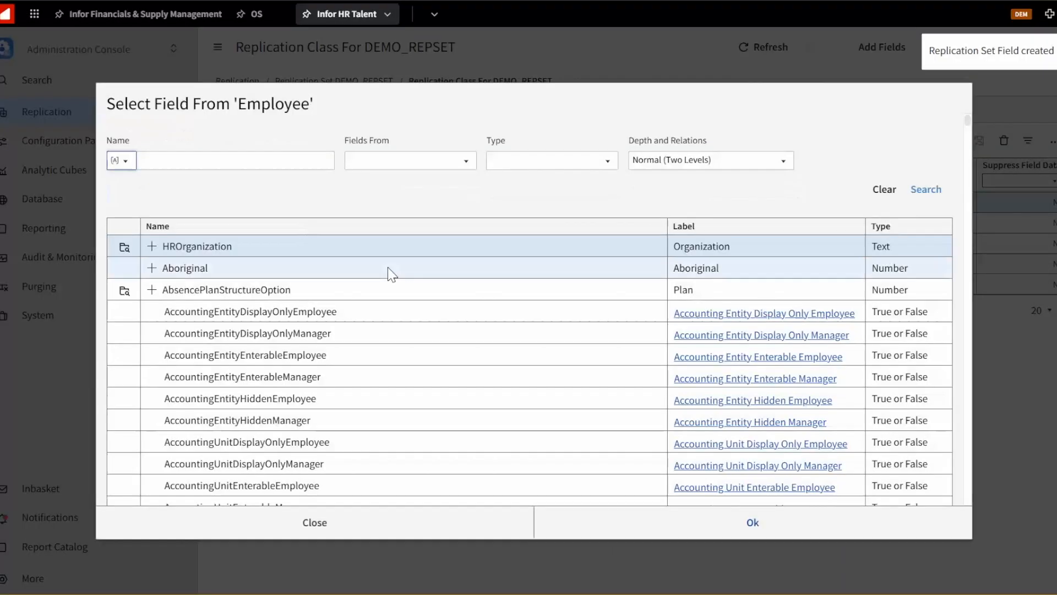
scroll(387, 273, down, 3)
scroll(391, 273, down, 20)
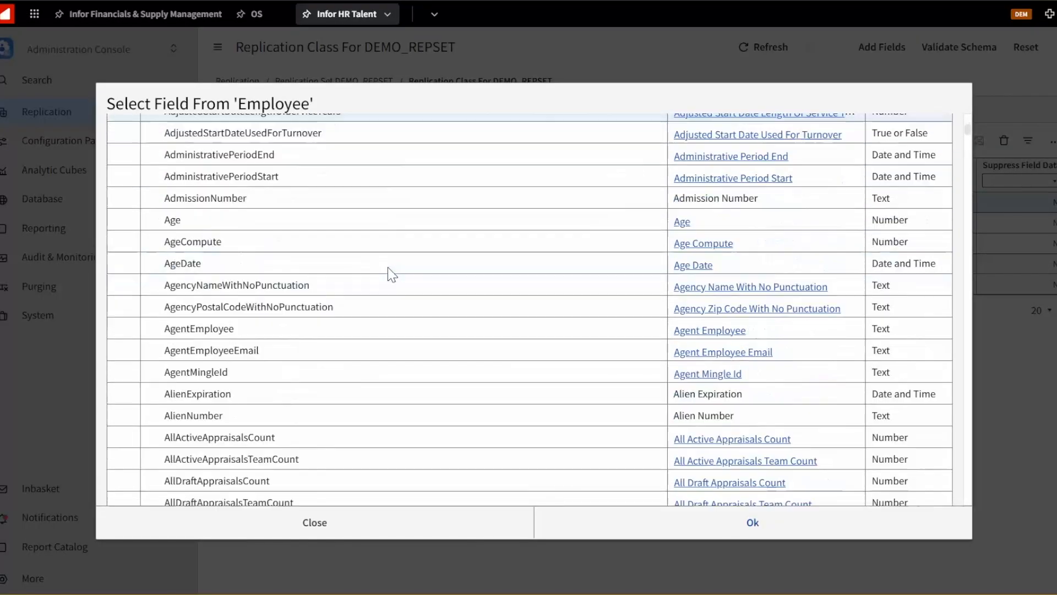
scroll(388, 270, down, 20)
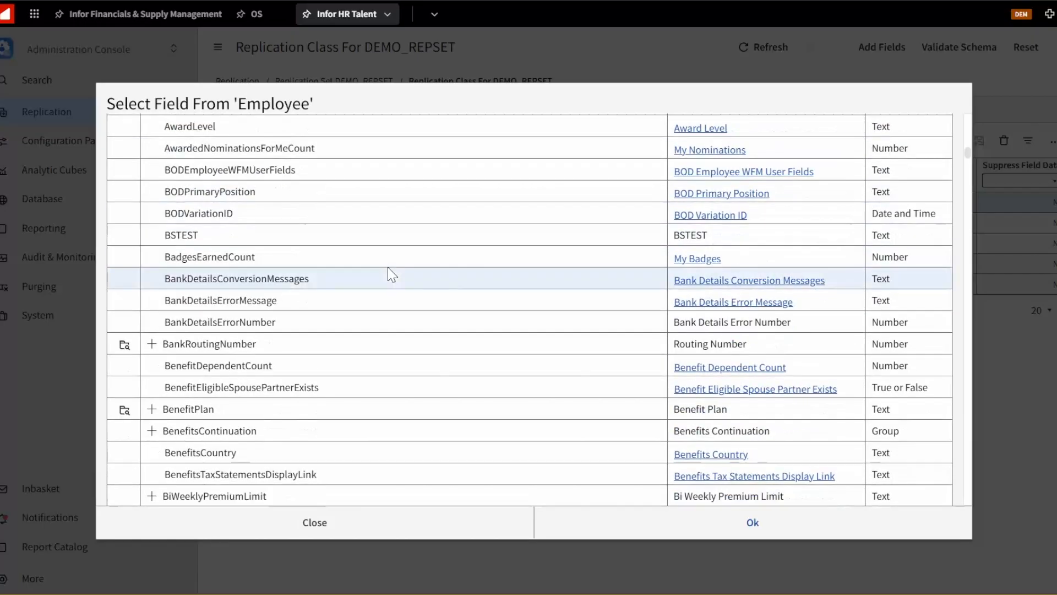
scroll(391, 274, down, 20)
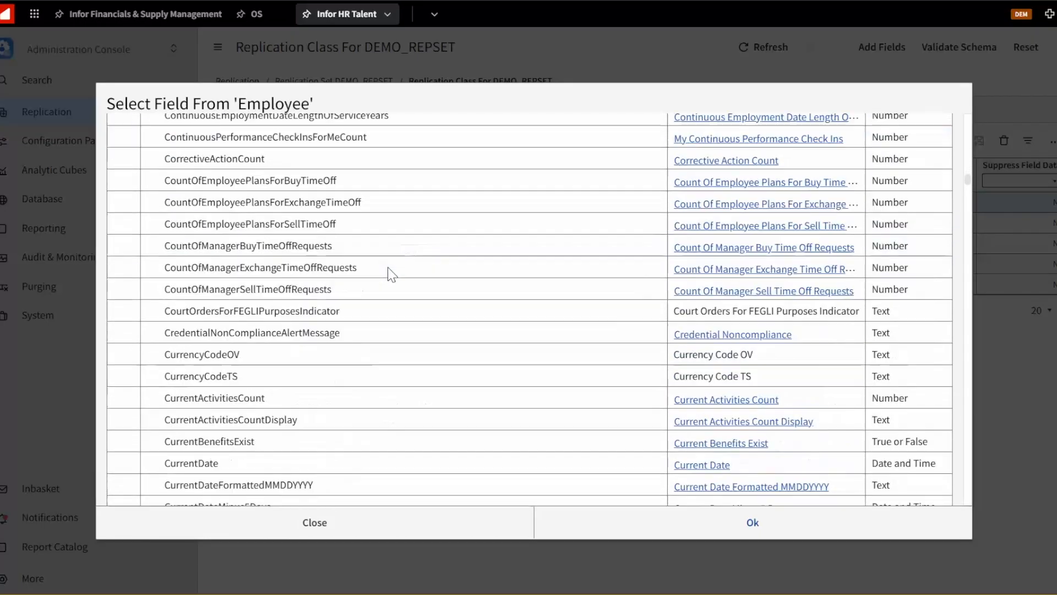
scroll(391, 274, down, 20)
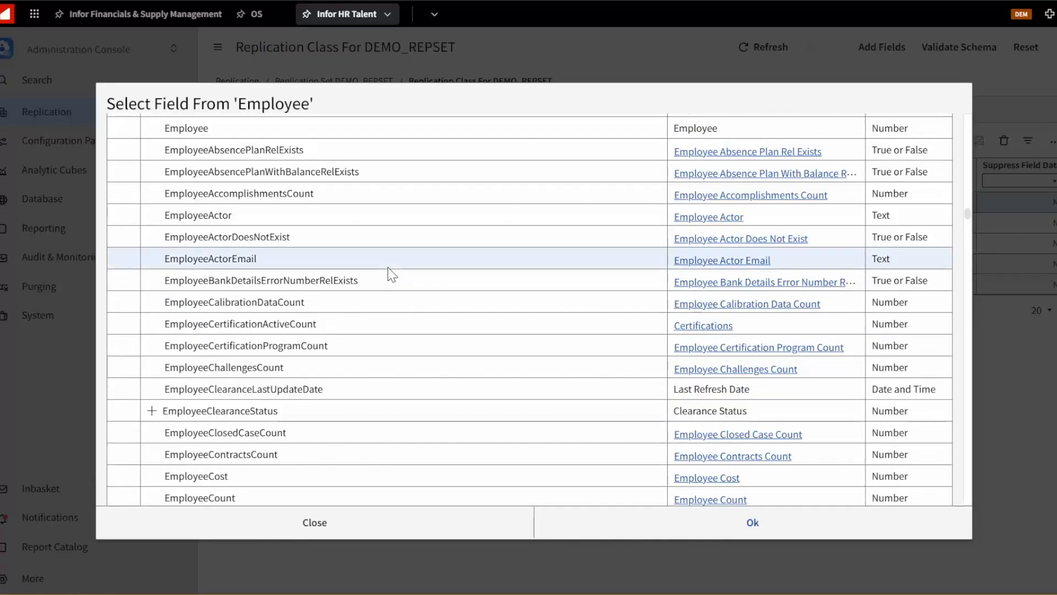
scroll(219, 241, down, 8)
scroll(216, 244, up, 15)
scroll(216, 244, up, 20)
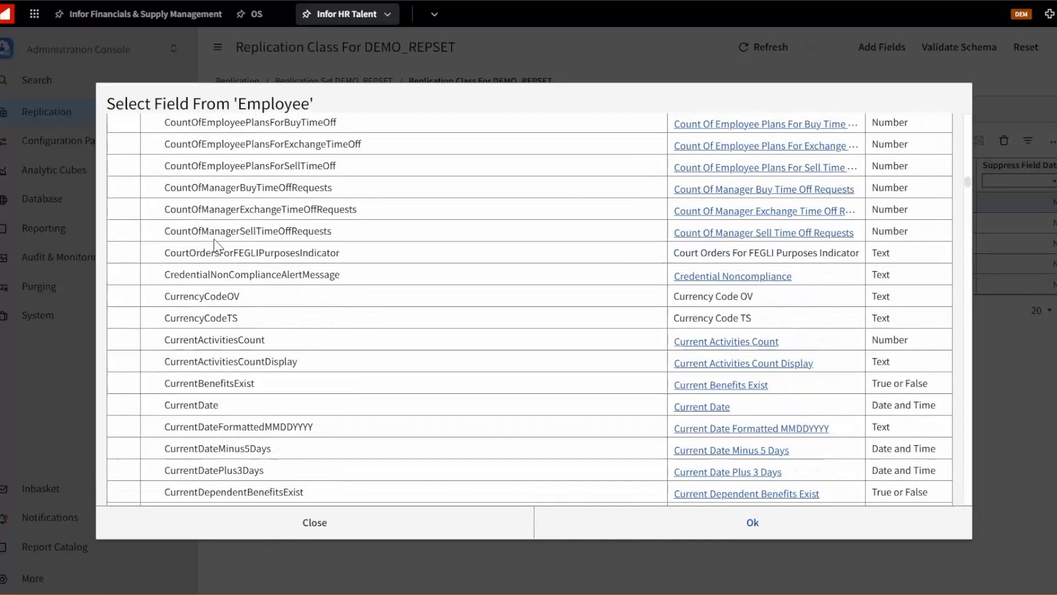
Search the picker for StartDate, pick it as the field, set replicate name StartDate, and save
click(191, 154)
text(StartDate)
key(Return)
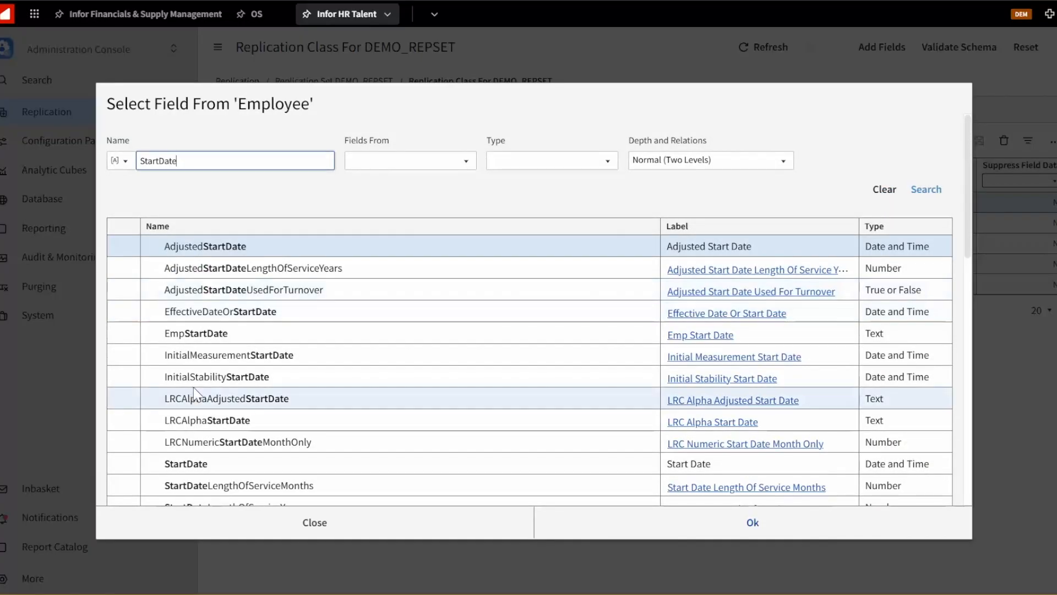
click(165, 465)
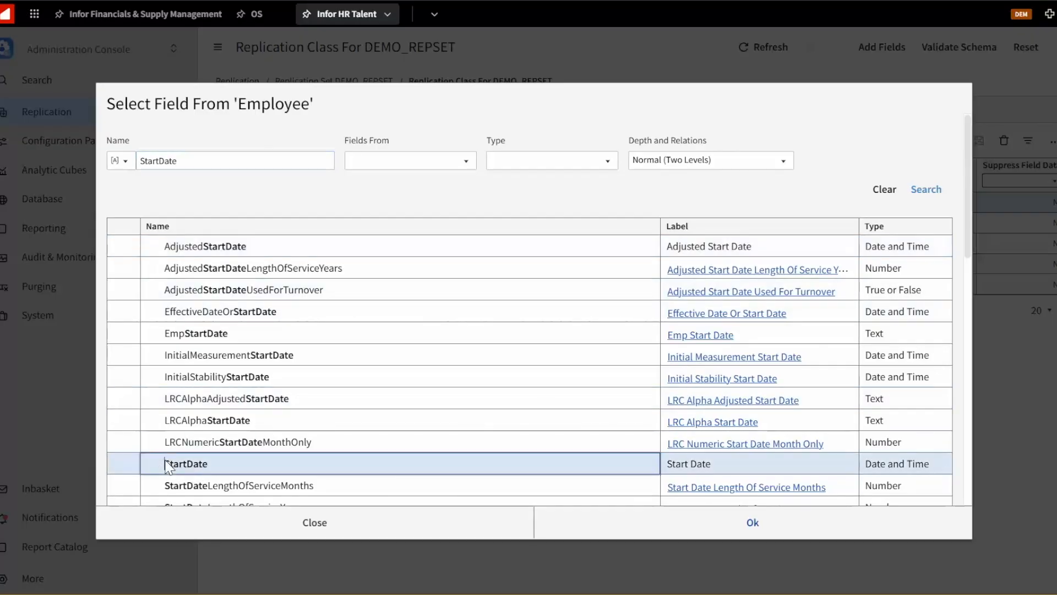
double_click(255, 458)
click(491, 202)
text(StartDate)
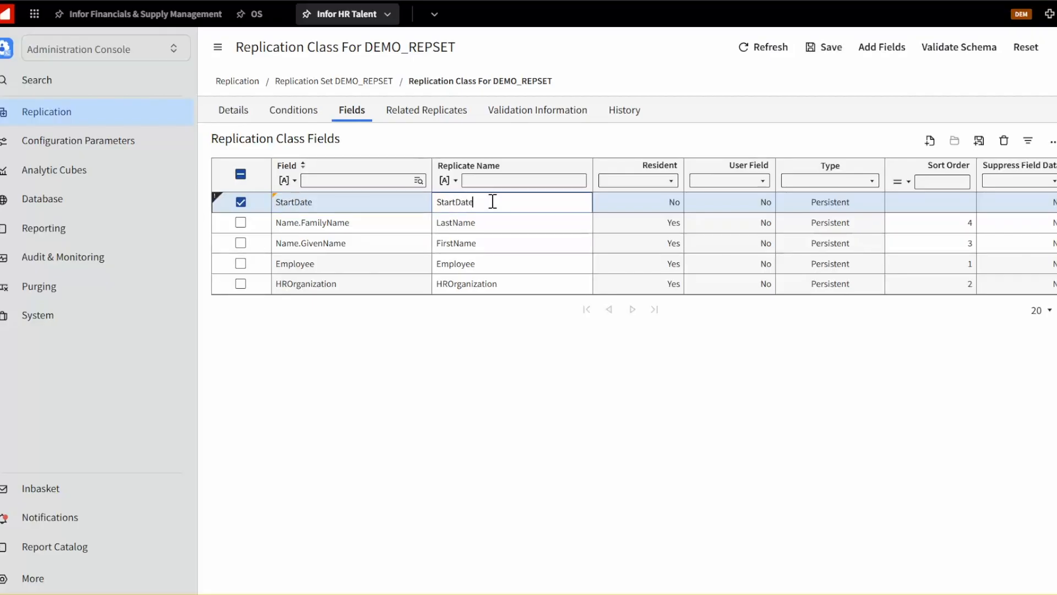
click(979, 140)
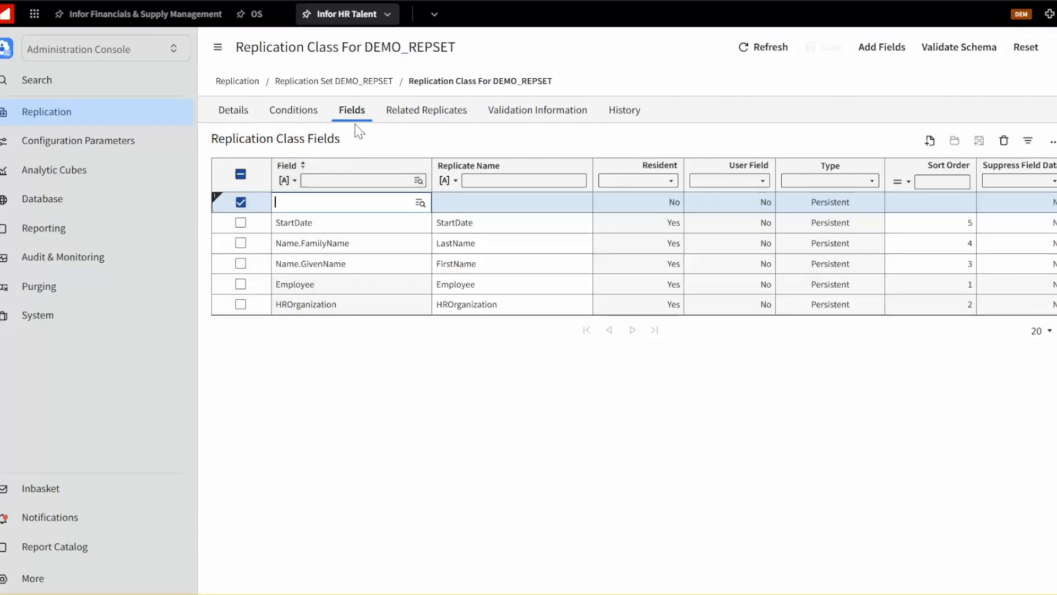
scroll(349, 391, left, 5)
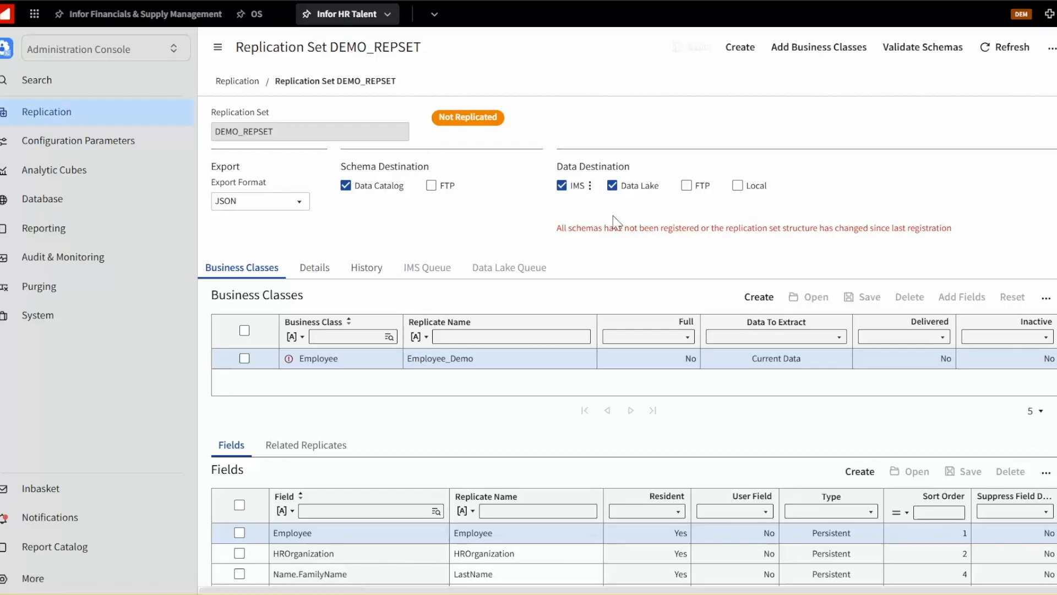
Validate the business class schemas of the replication set
drag(555, 231, 925, 230)
click(634, 260)
click(892, 53)
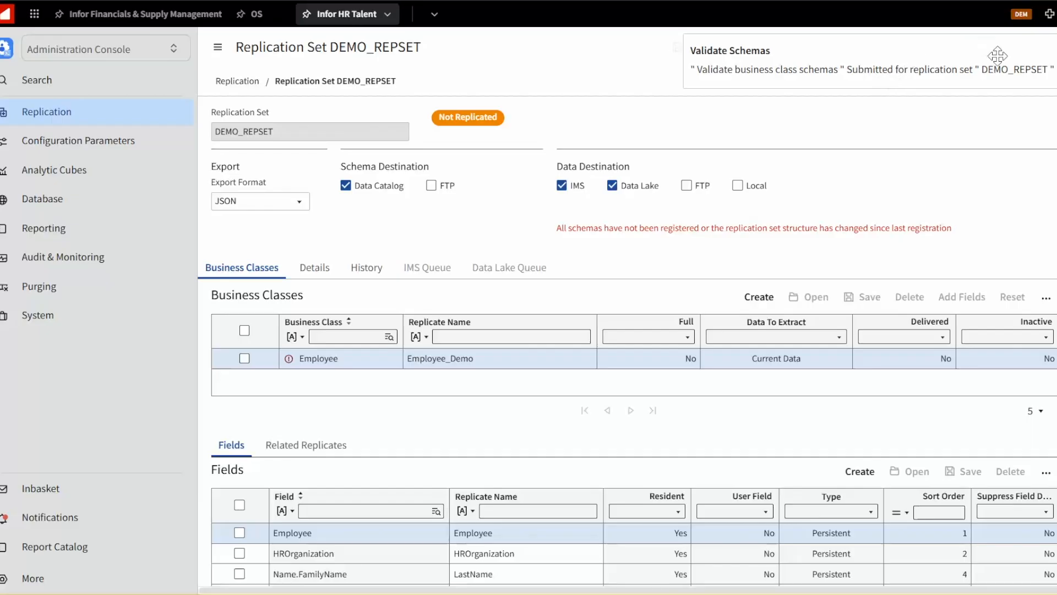
Register the replication set's schemas
click(1052, 50)
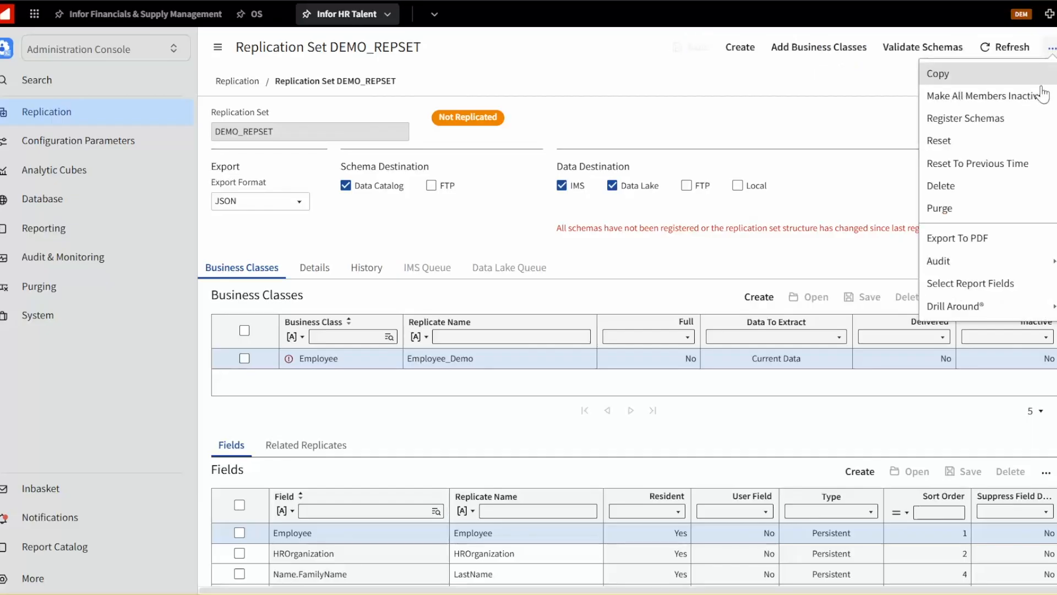
click(999, 119)
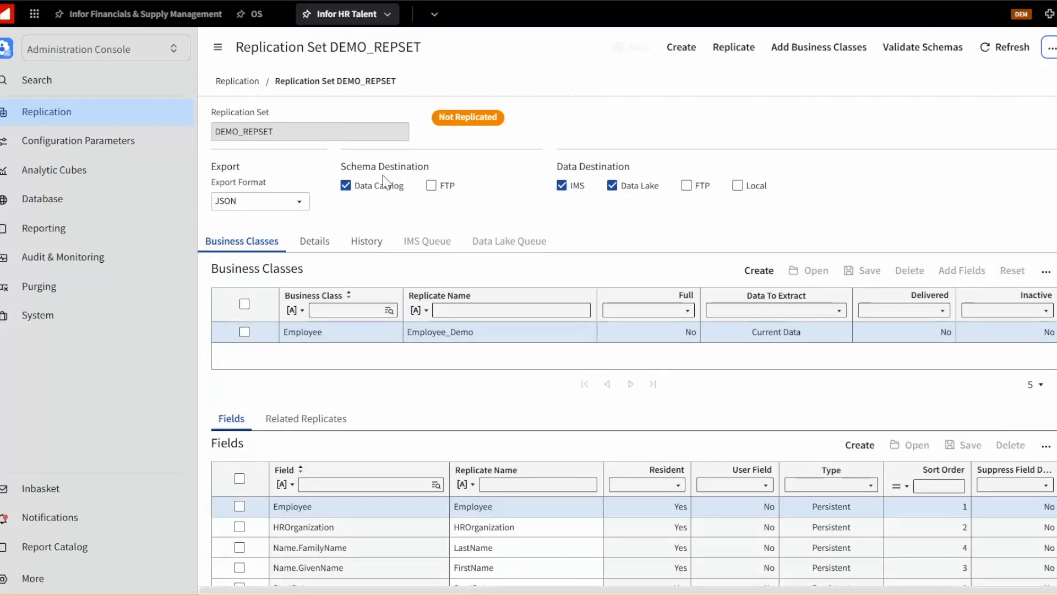
scroll(353, 300, down, 1)
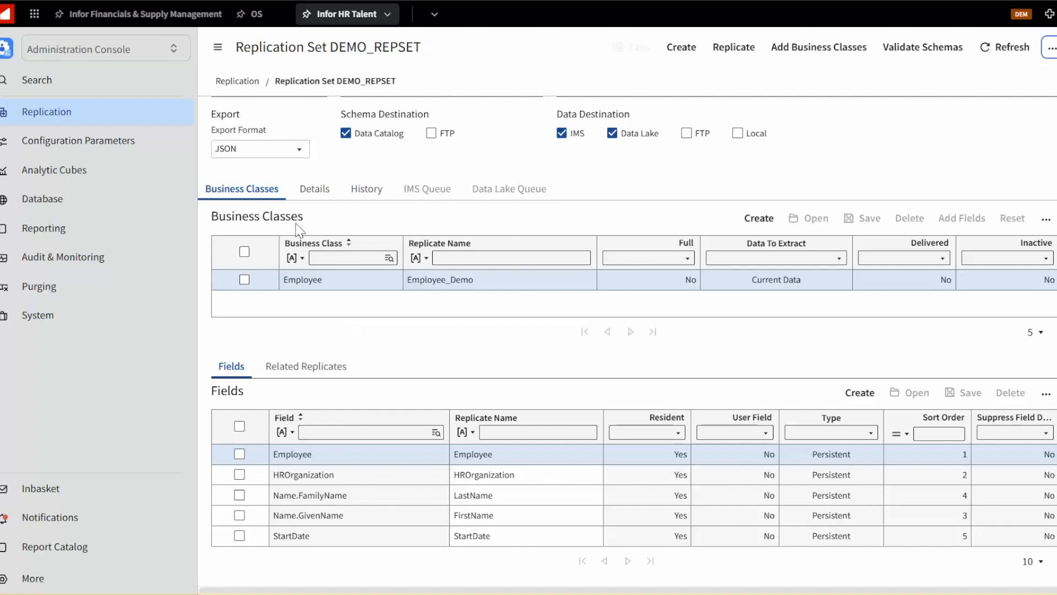
scroll(388, 217, up, 1)
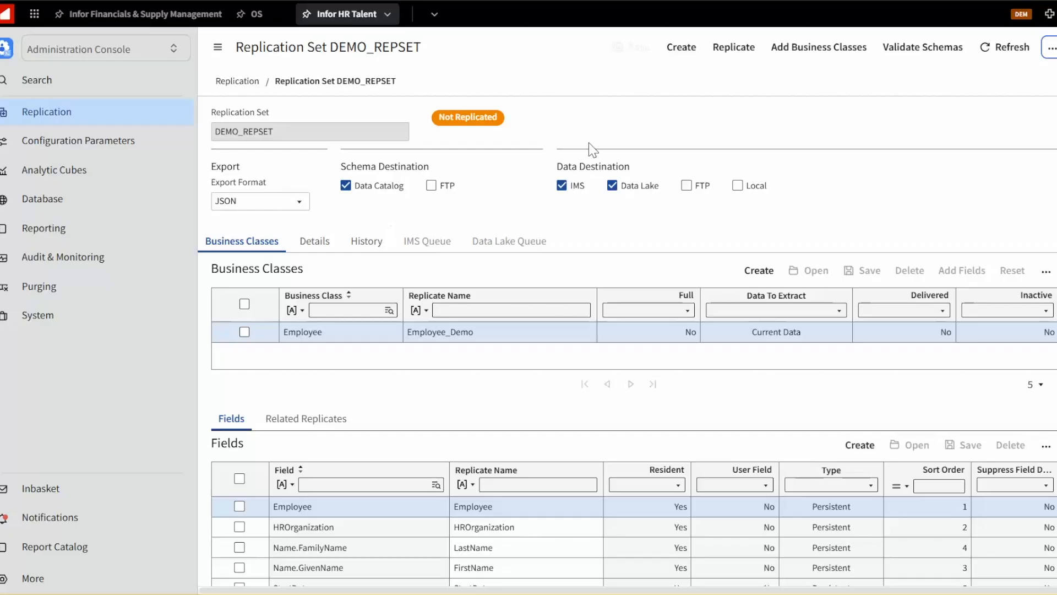
Replicate the set with a Run Once schedule and refresh the page
click(743, 51)
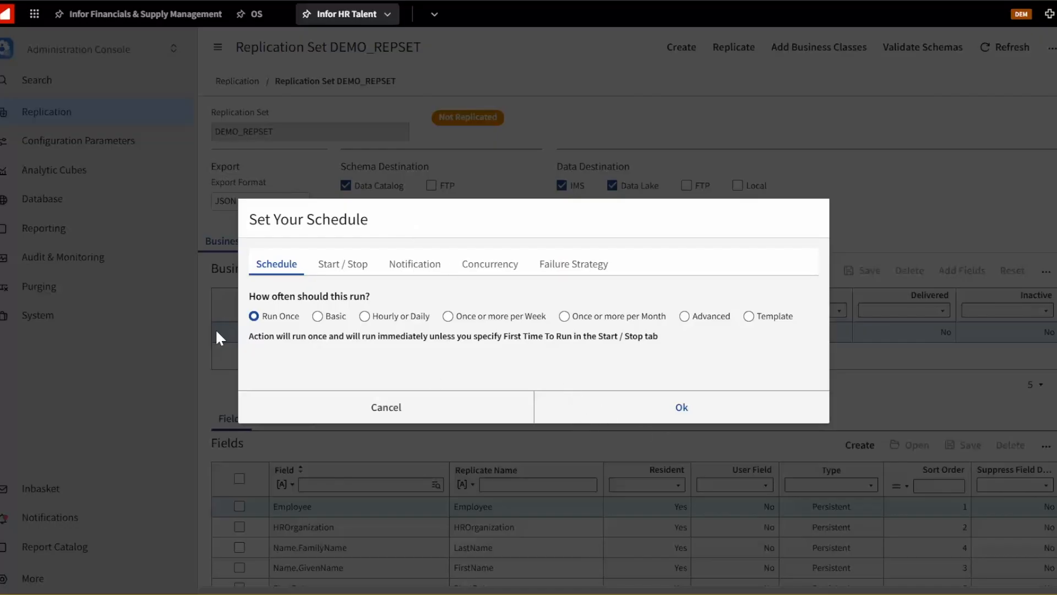
click(632, 407)
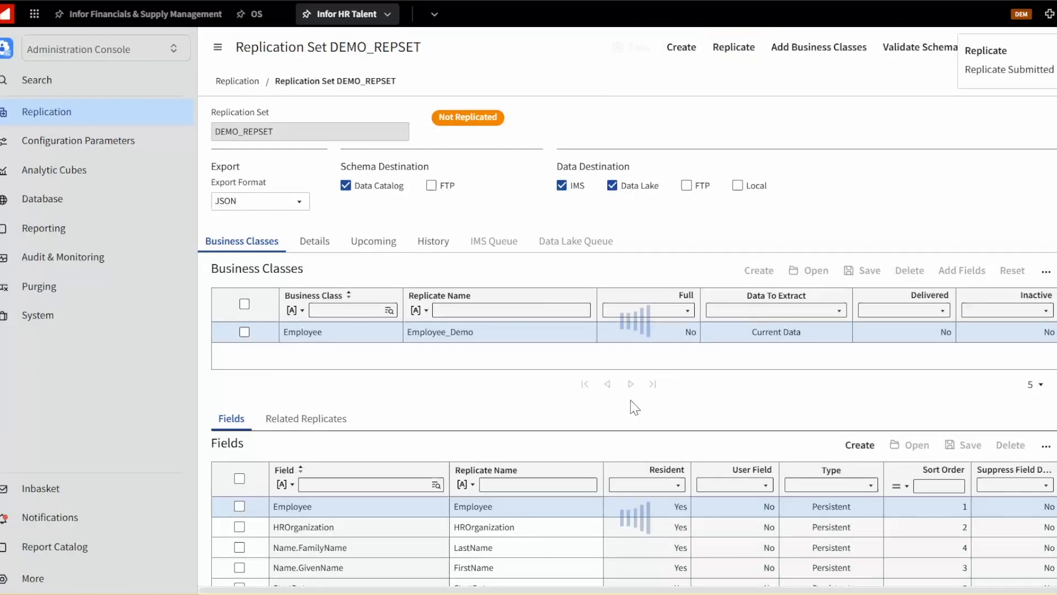
drag(969, 55, 702, 142)
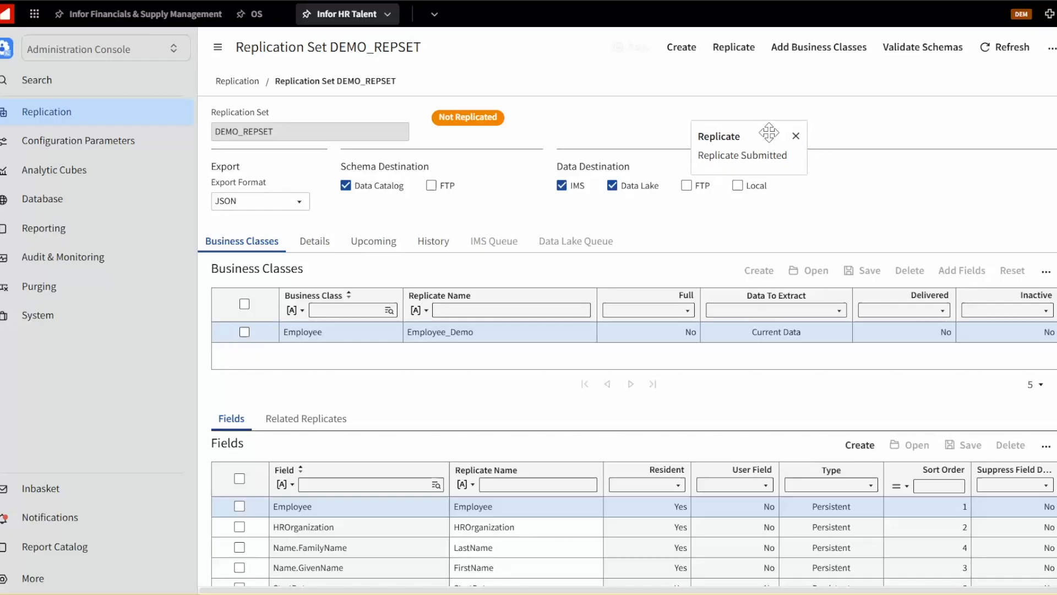
click(796, 136)
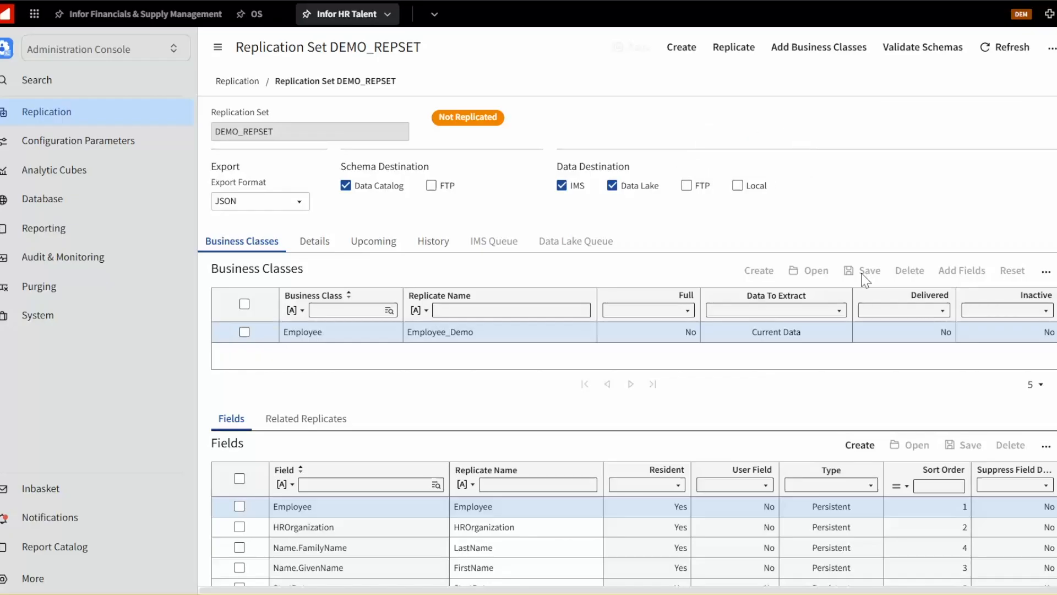
click(997, 54)
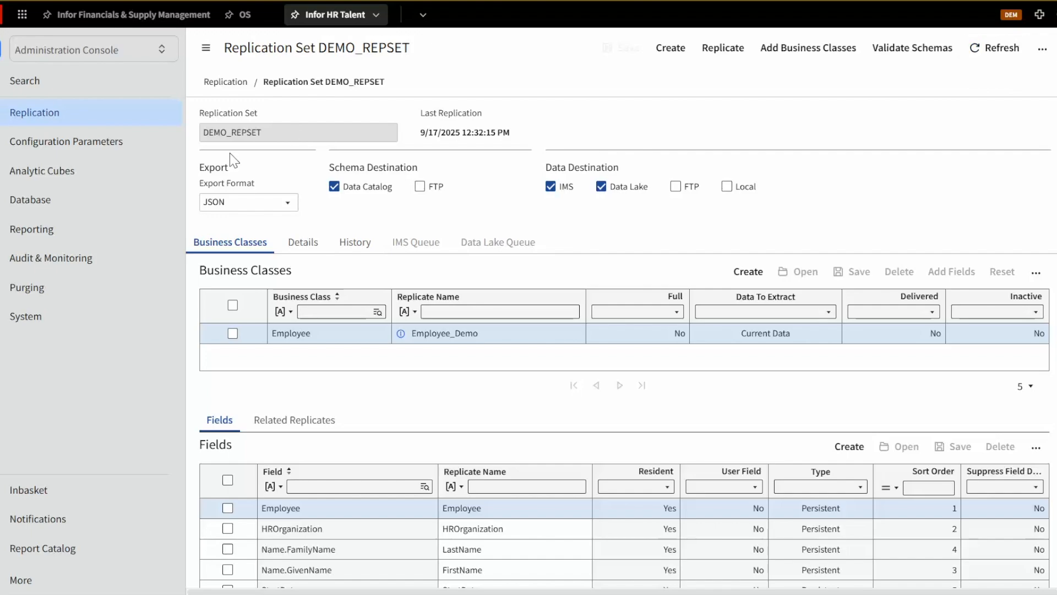
Switch to OS, open Data Fabric and go to Query the Data Lake in Compass
drag(420, 112, 513, 138)
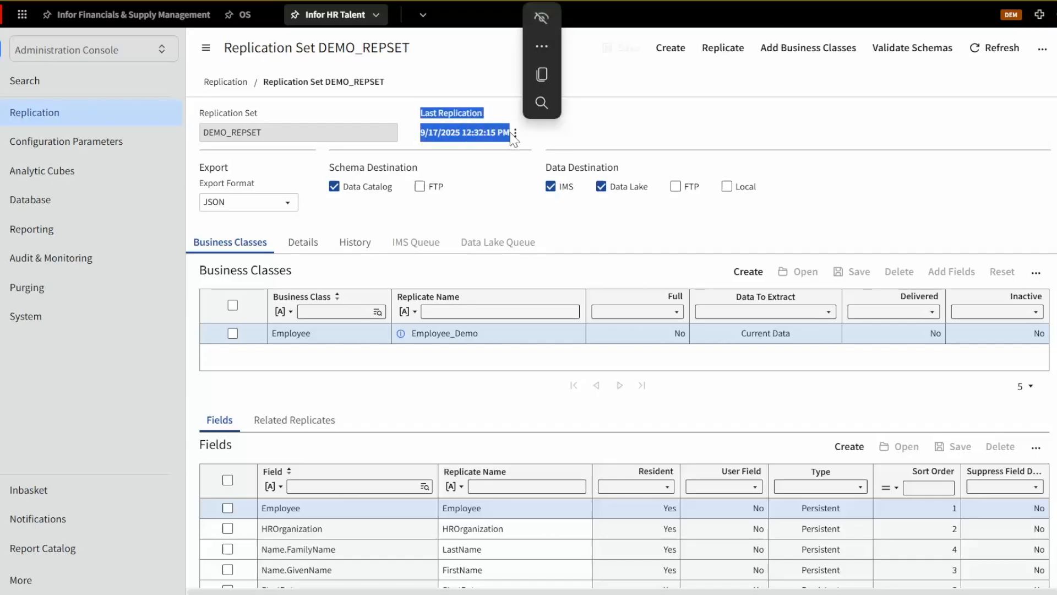
click(360, 71)
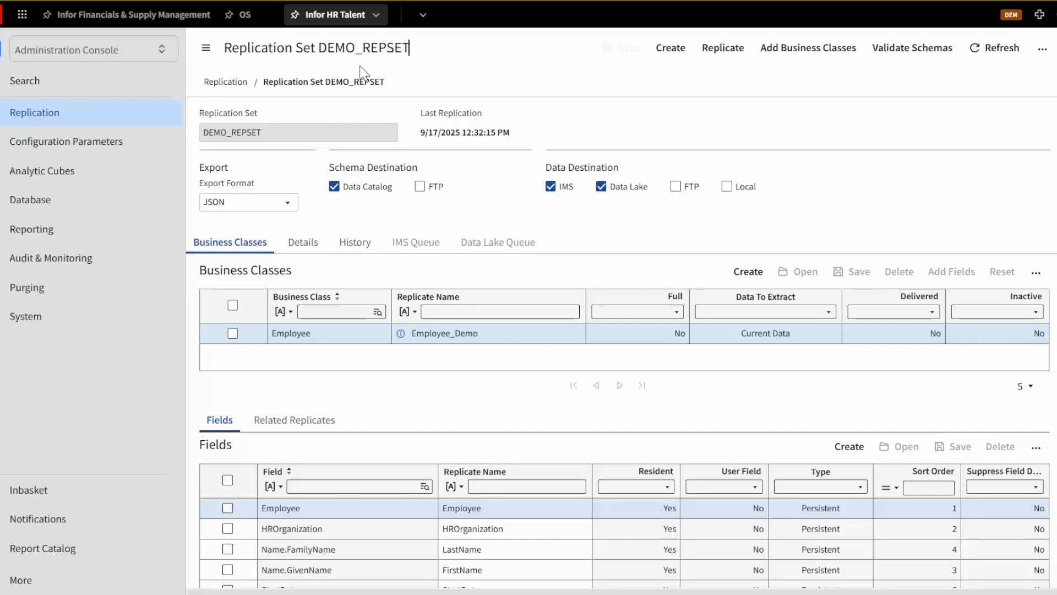
click(22, 18)
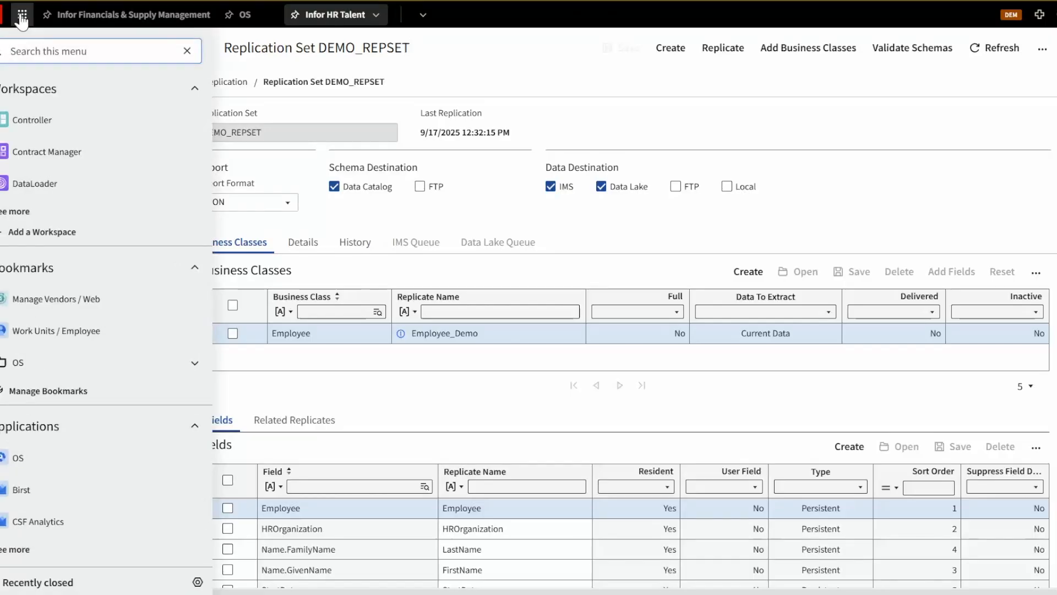
click(13, 464)
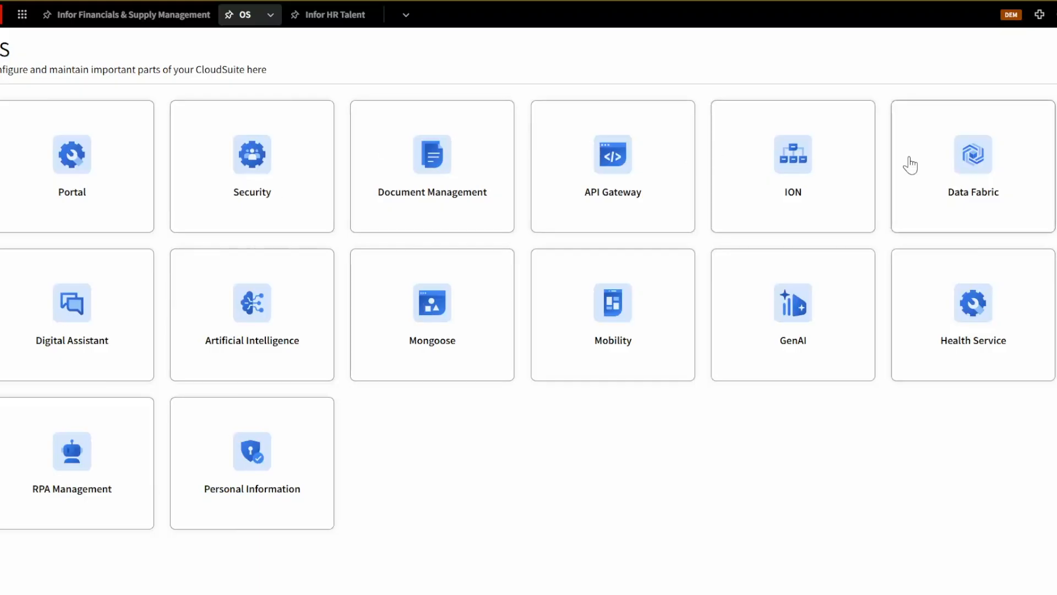
click(973, 156)
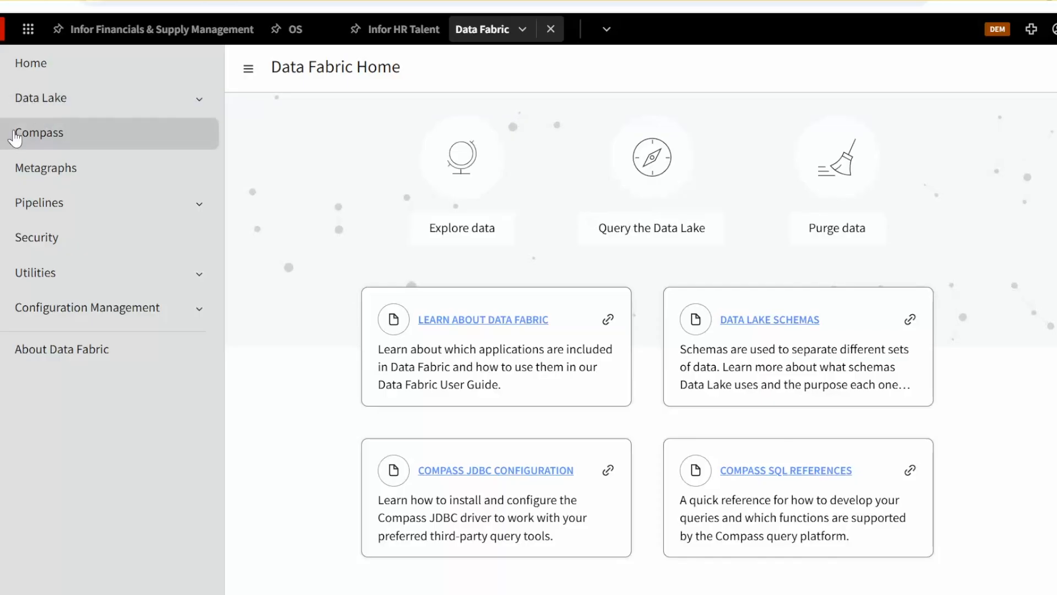
click(652, 182)
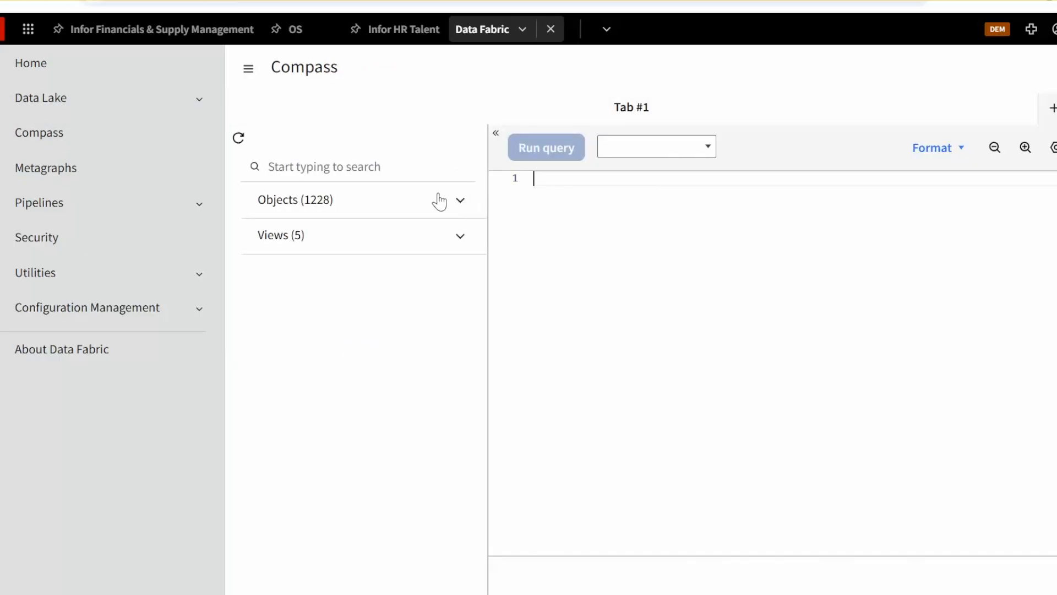
Search Compass objects for demo and generate a SELECT query for the Employee_Demo object
click(375, 168)
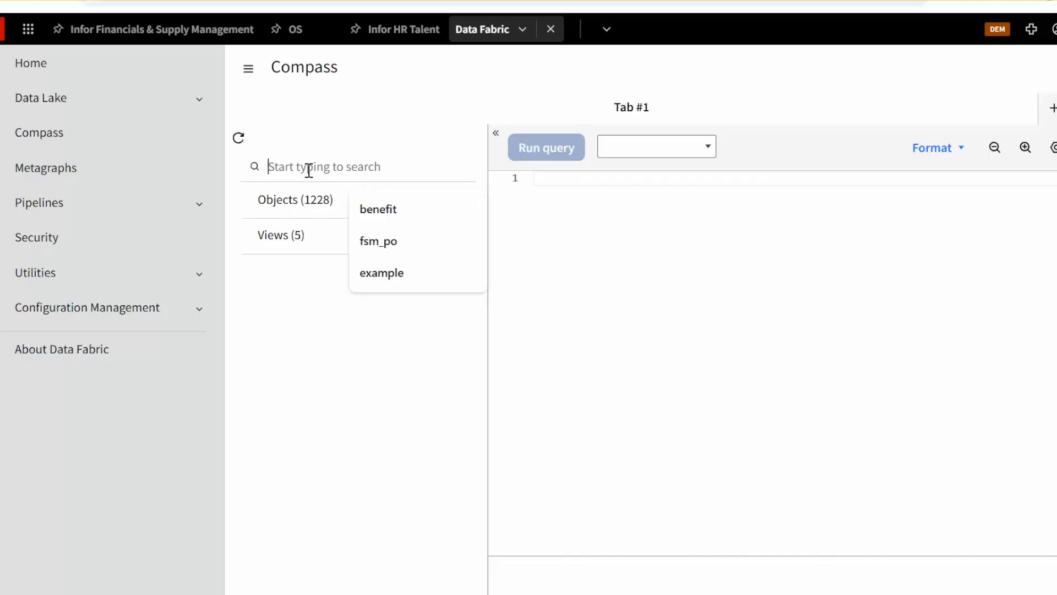
click(629, 273)
click(381, 162)
text(demo)
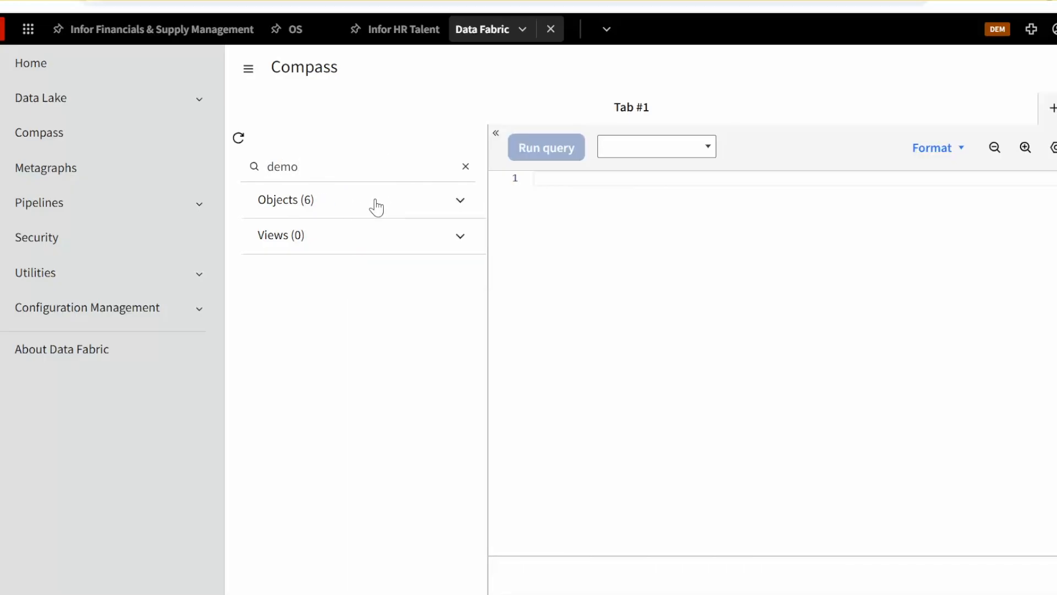
click(318, 208)
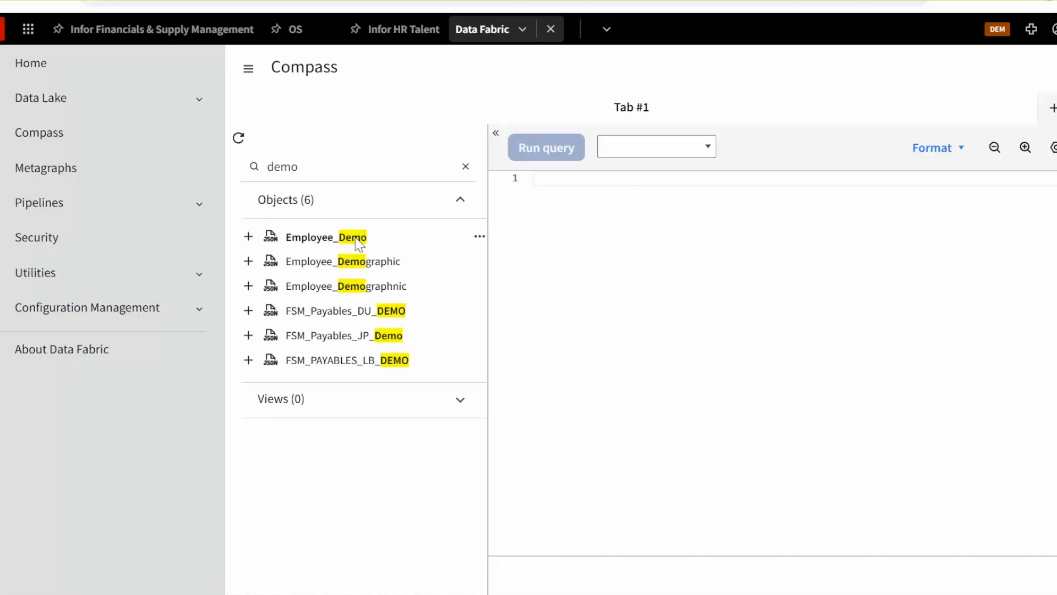
click(478, 238)
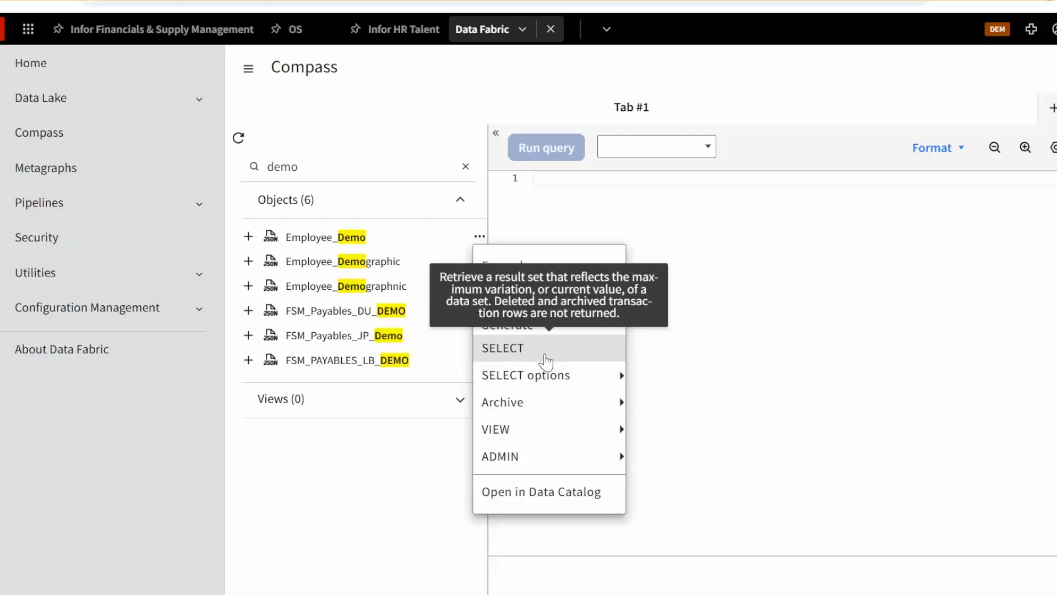
mouse_move(543, 377)
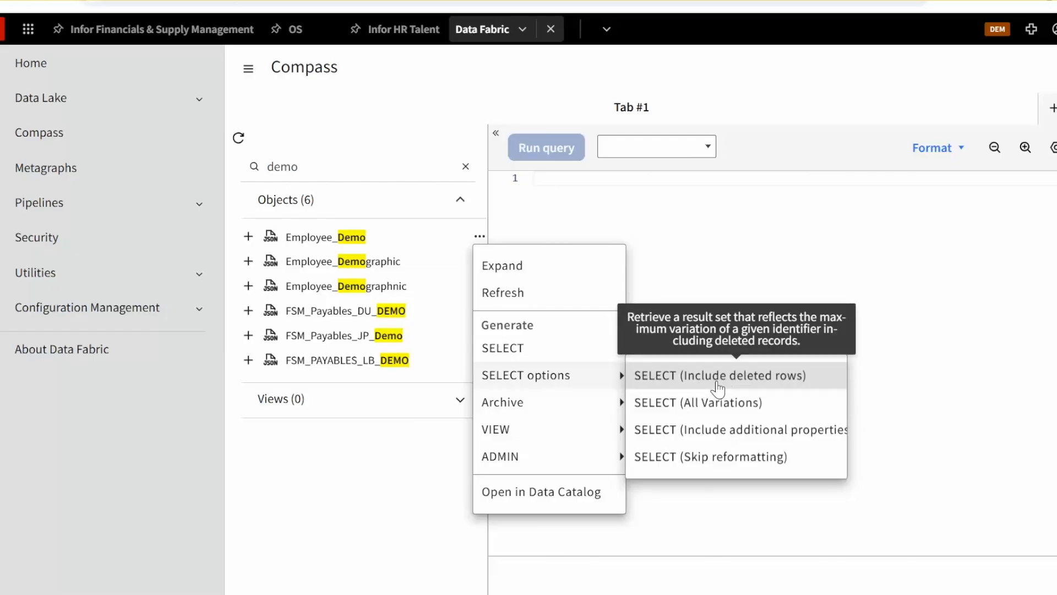
mouse_move(573, 415)
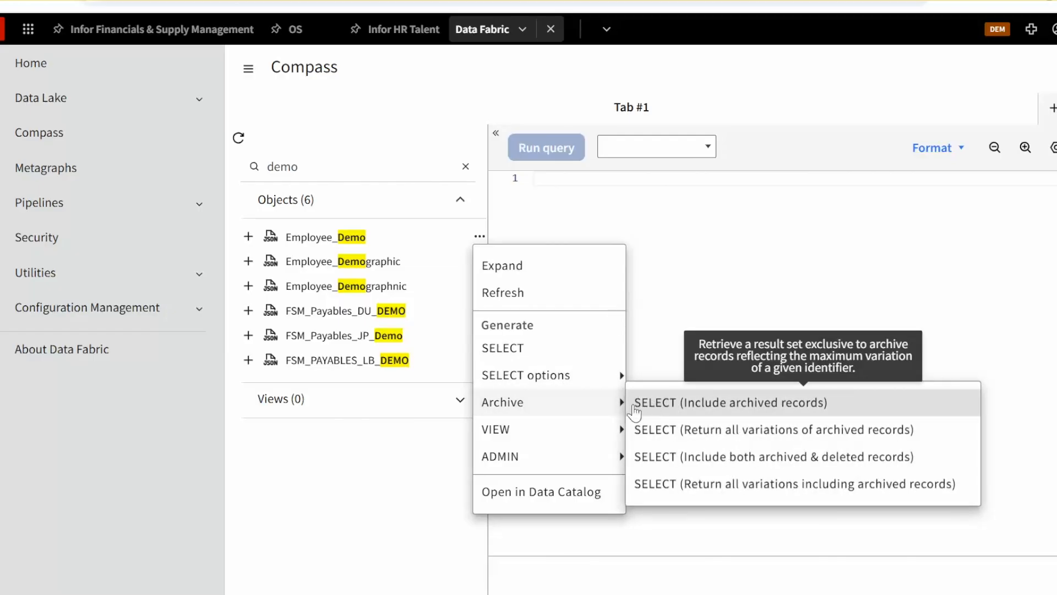
mouse_move(552, 462)
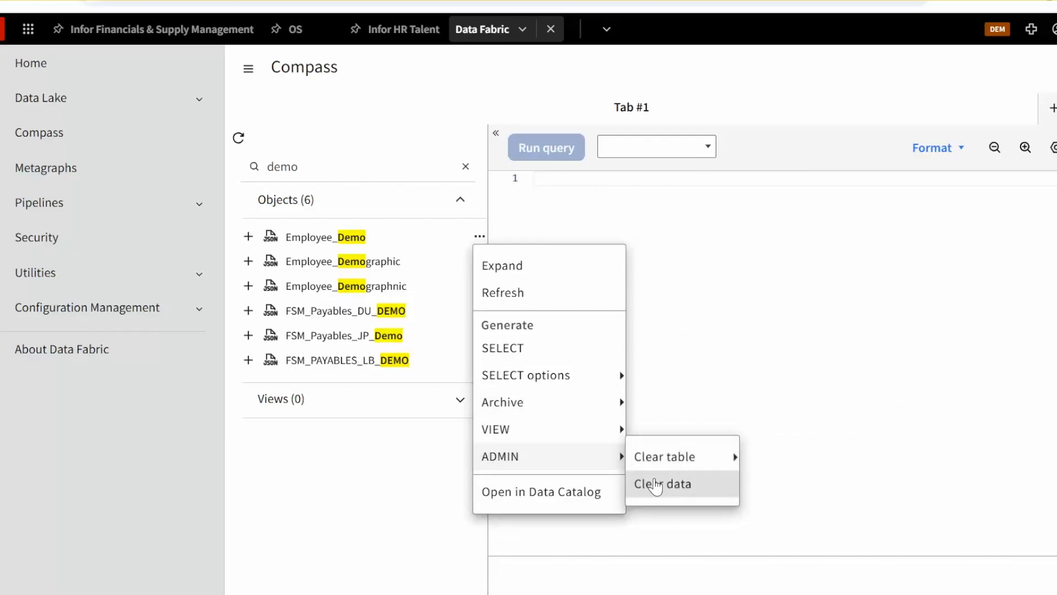
mouse_move(668, 465)
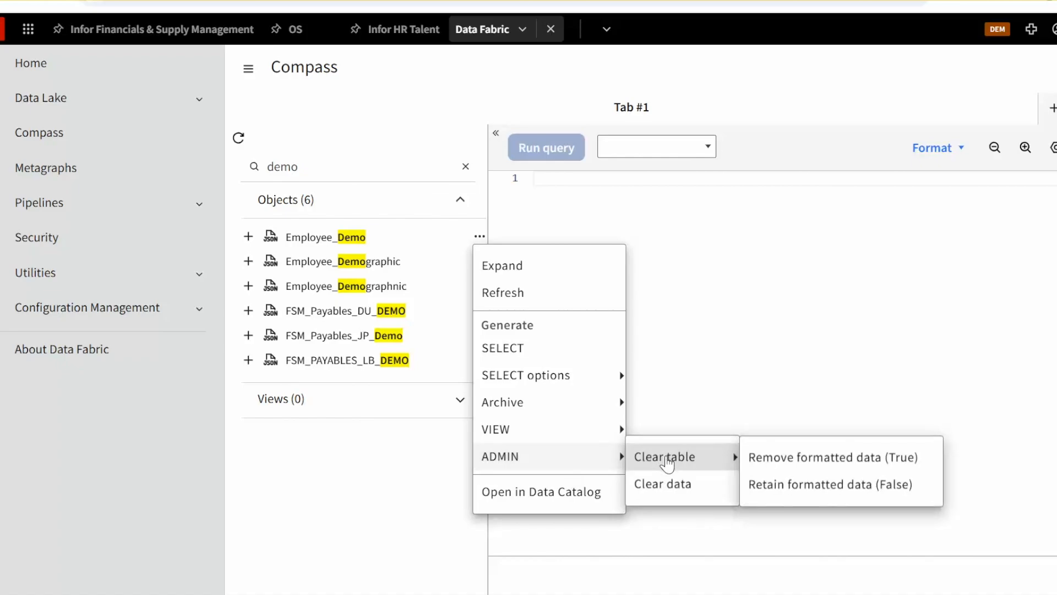
click(537, 348)
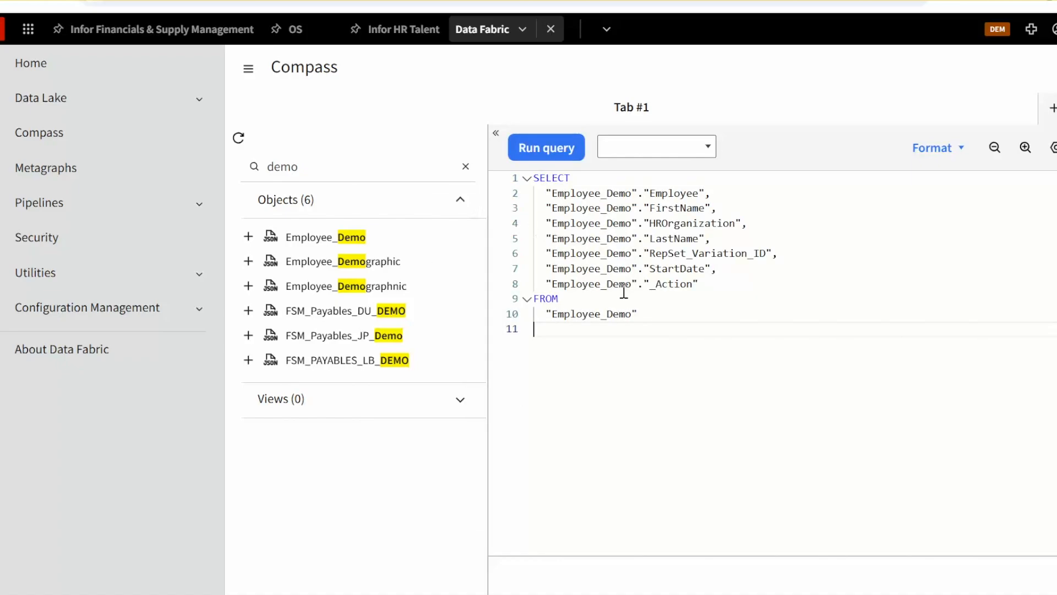
Run the generated SELECT query on Employee_Demo
drag(674, 304, 484, 182)
click(656, 268)
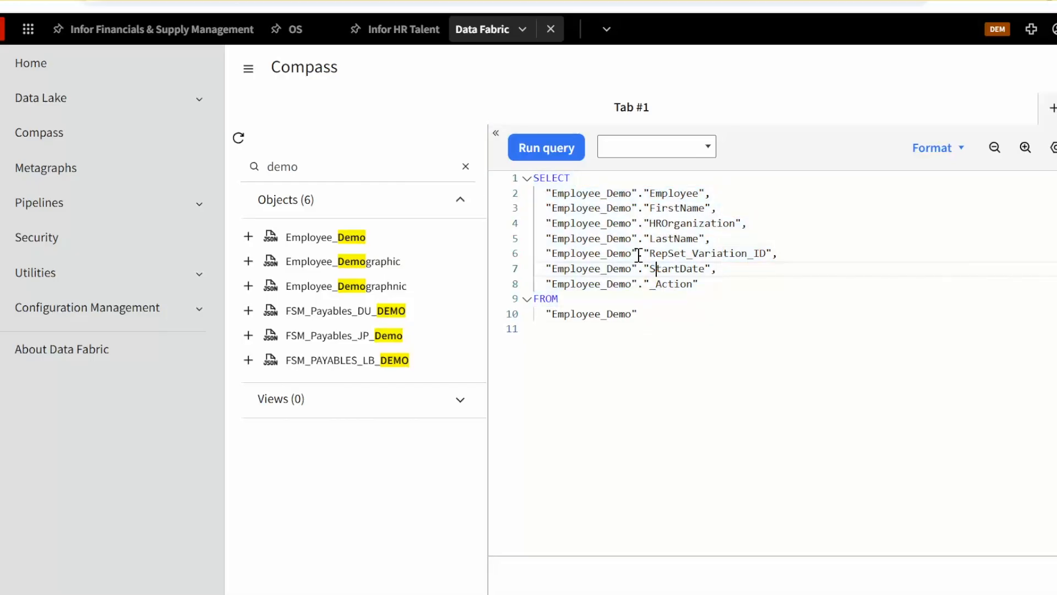
click(571, 161)
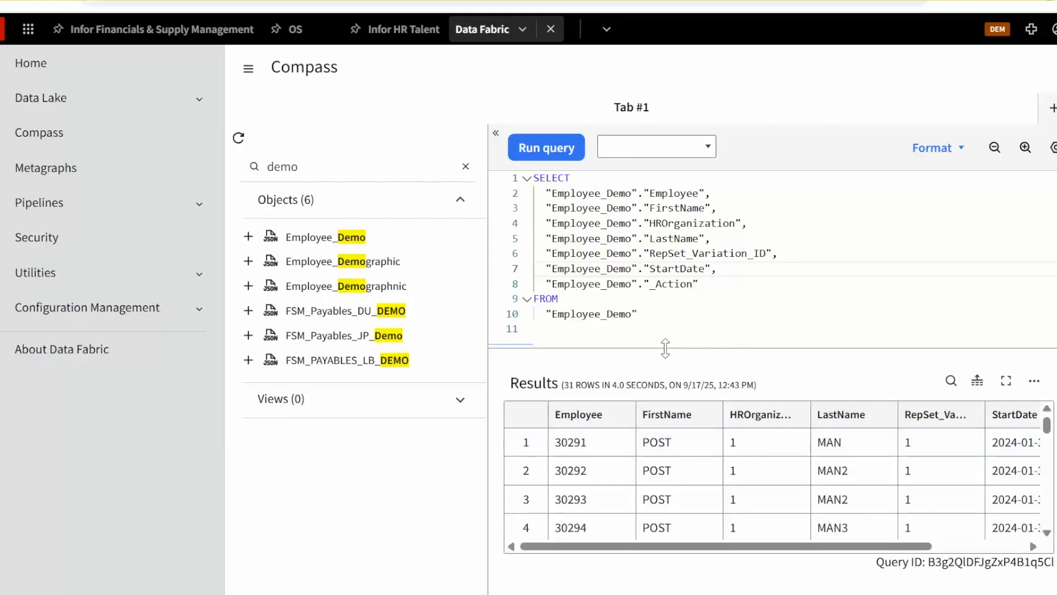
Enlarge the results panel and scroll through the Employee_Demo query results, including the StartDate column
drag(662, 347, 639, 232)
drag(482, 393, 315, 391)
click(543, 406)
scroll(543, 406, down, 1)
scroll(543, 407, up, 1)
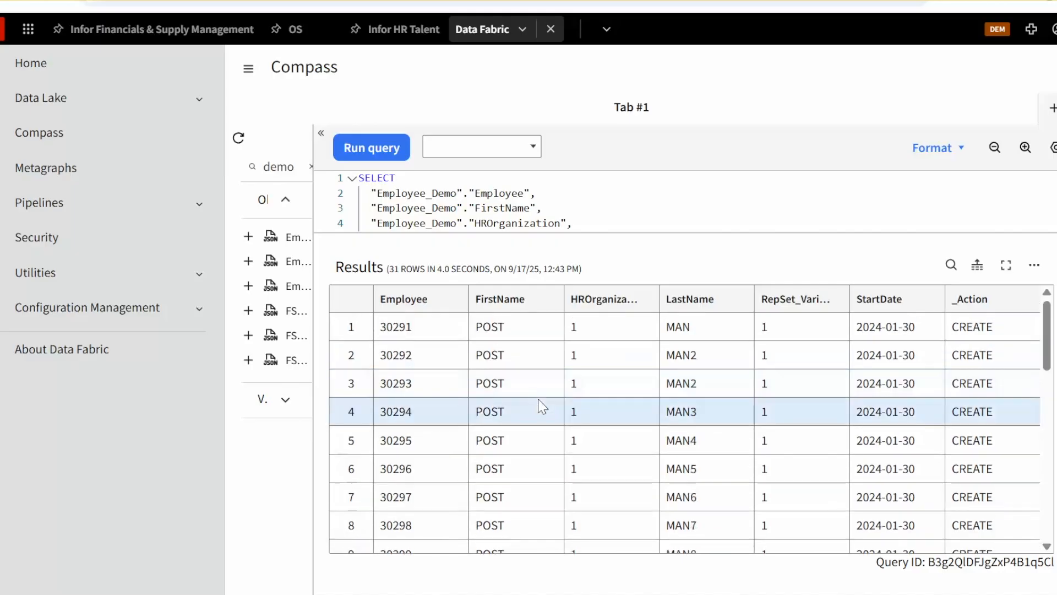
scroll(542, 406, down, 5)
scroll(543, 406, down, 7)
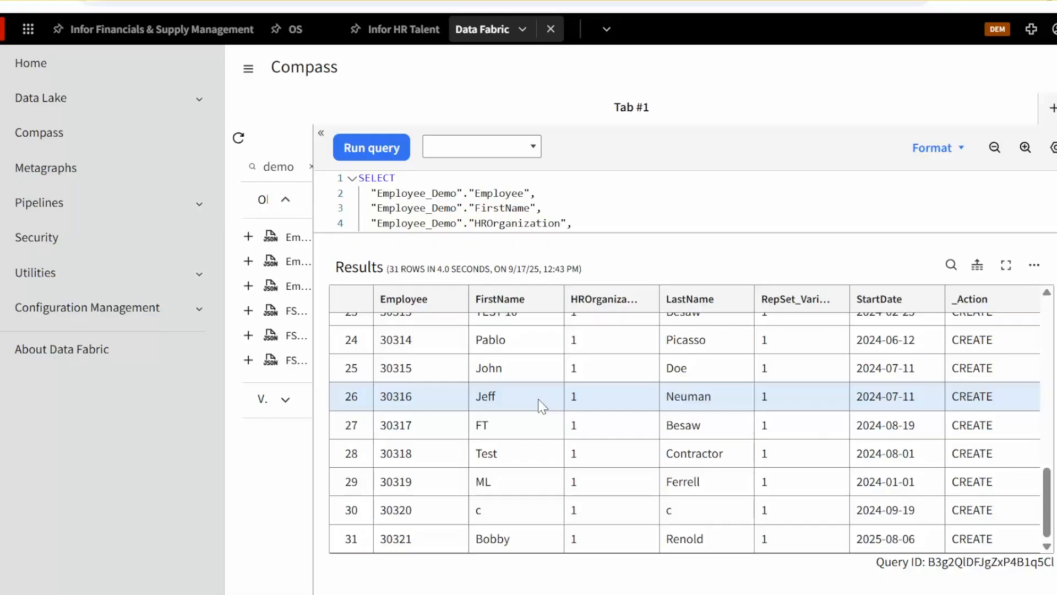
scroll(542, 407, up, 5)
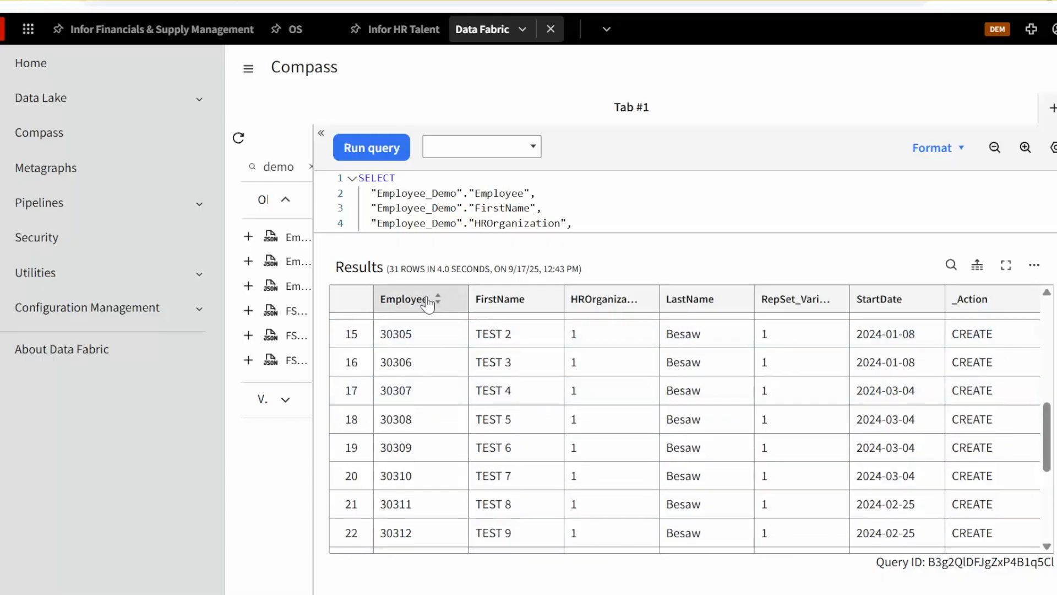
scroll(427, 309, up, 3)
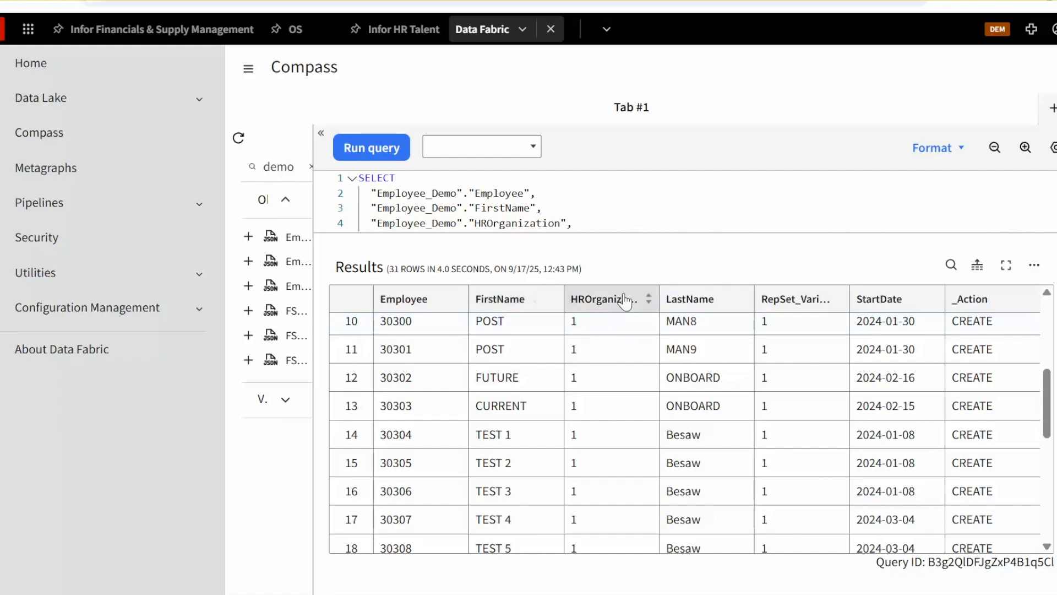
scroll(848, 376, up, 3)
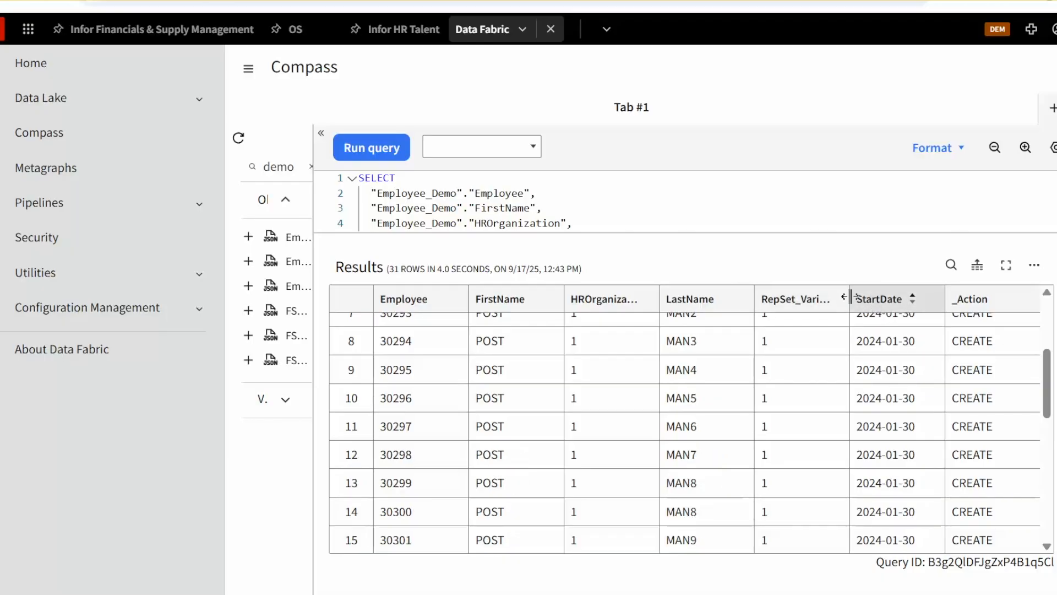
scroll(884, 309, up, 3)
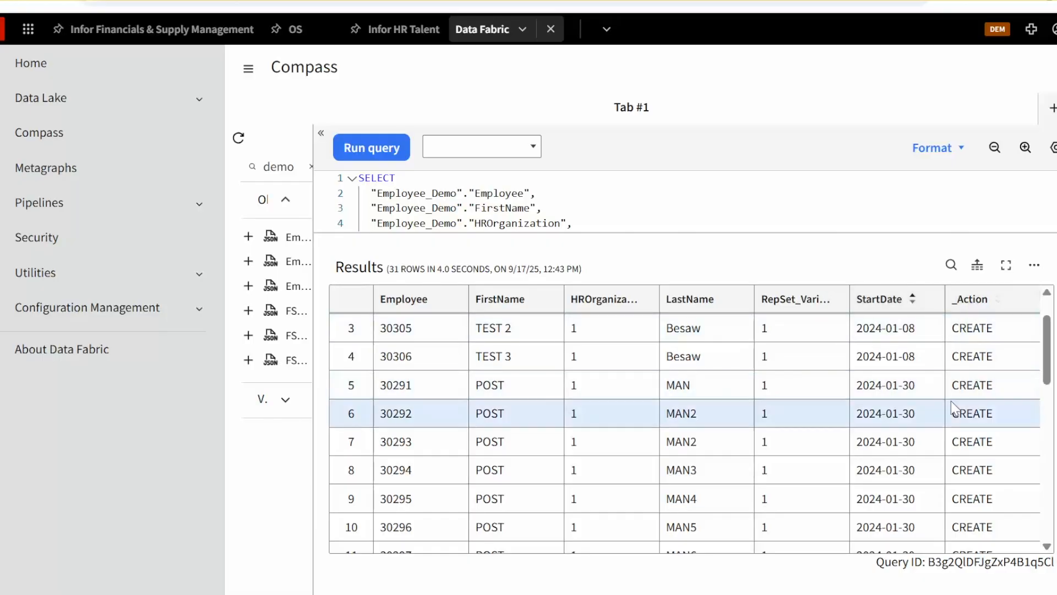
scroll(986, 358, up, 2)
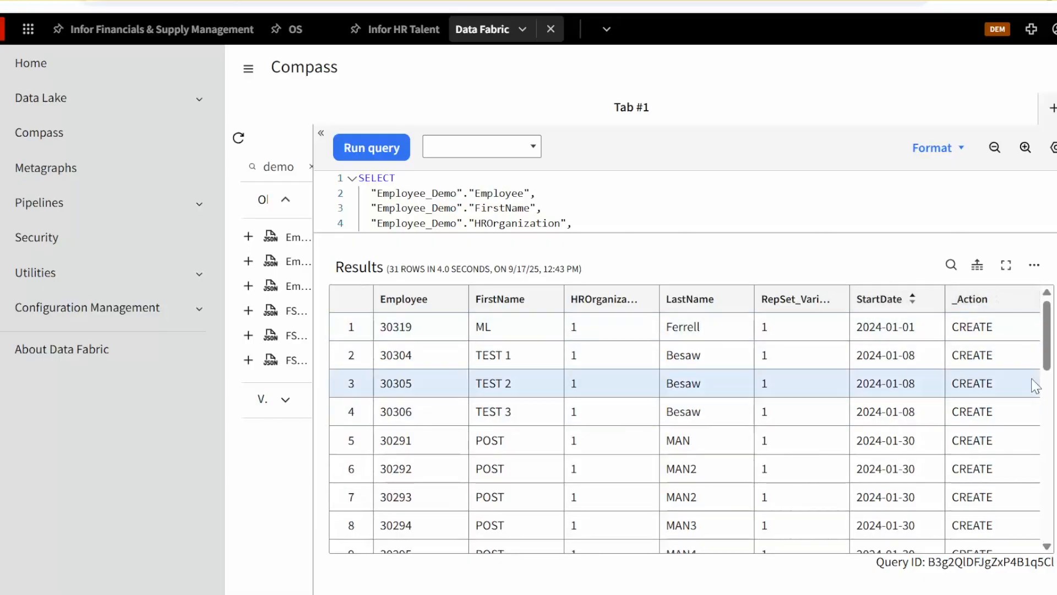
scroll(919, 371, down, 3)
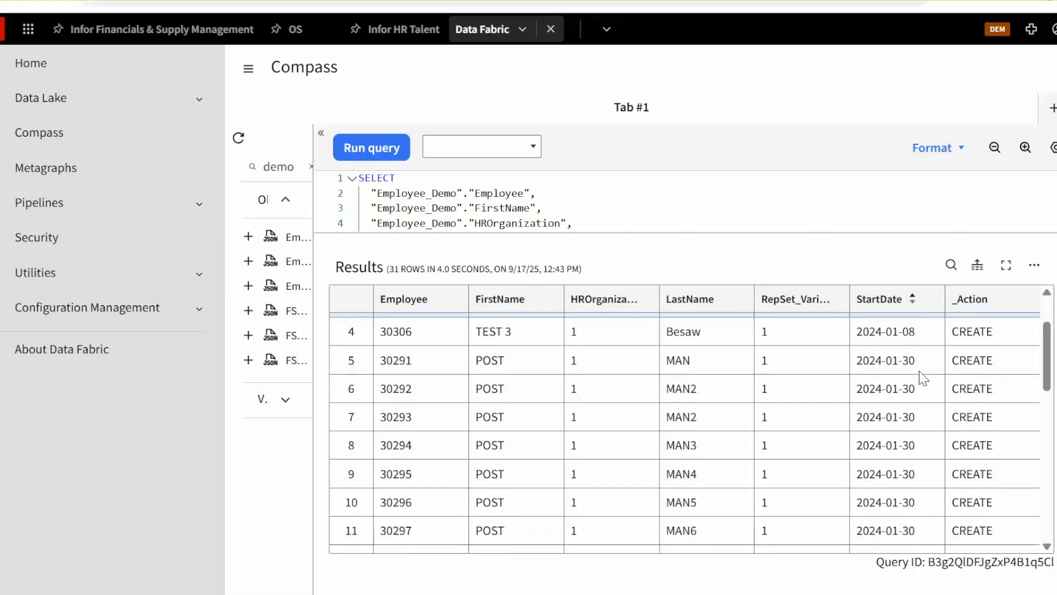
Scroll down and back up through the Employee_Demo query results to review the rows and StartDate values
scroll(919, 371, down, 10)
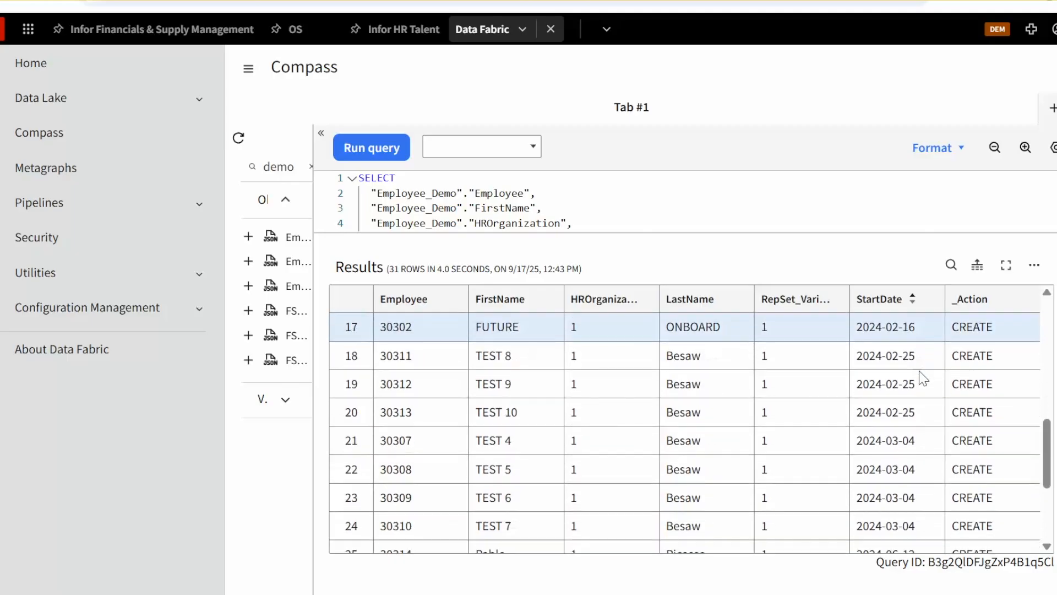
scroll(919, 372, down, 6)
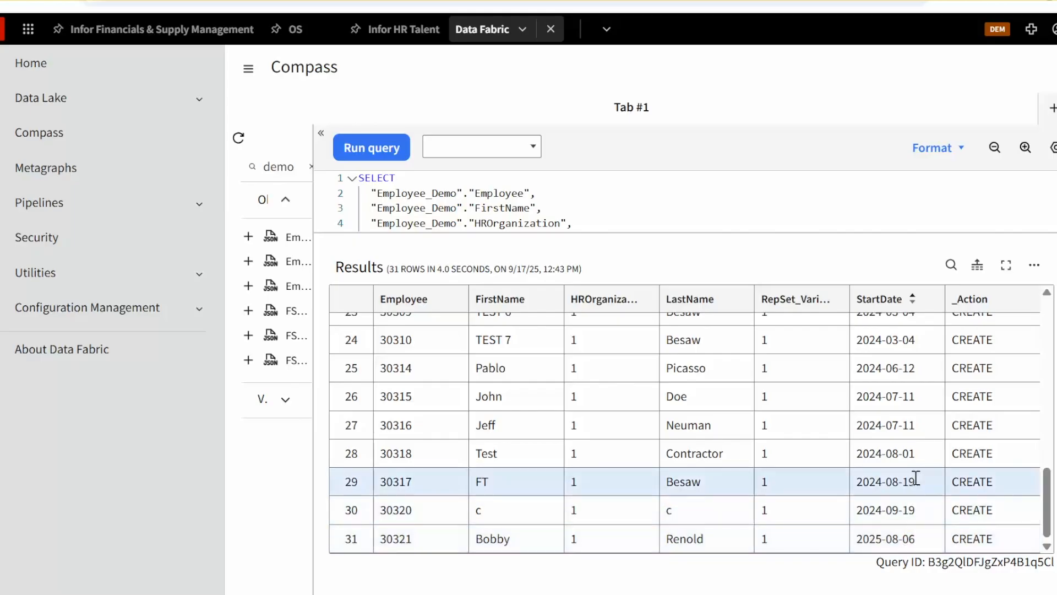
scroll(915, 394, up, 3)
scroll(915, 391, up, 10)
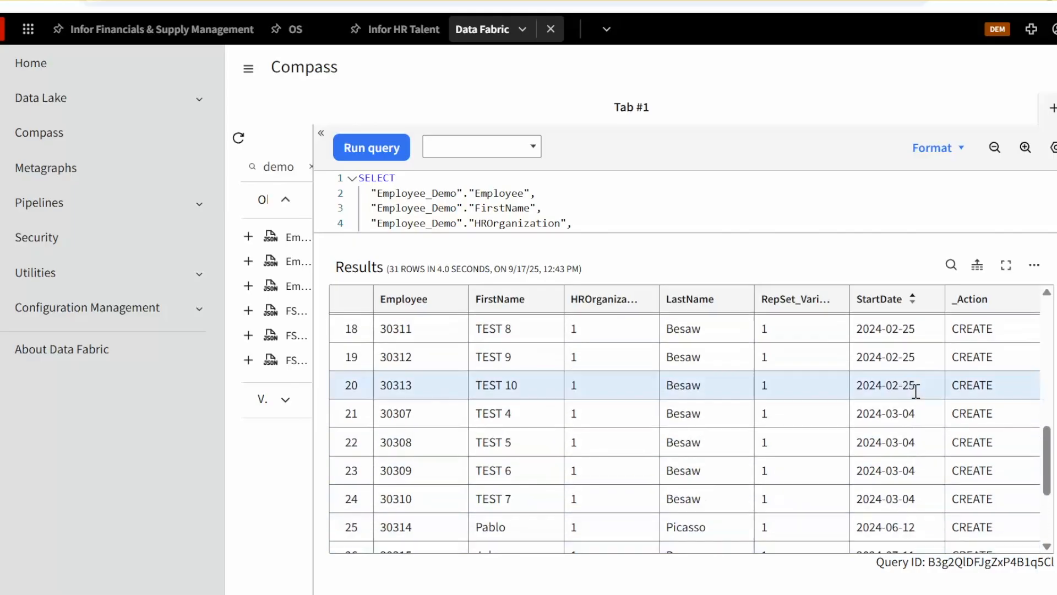
scroll(914, 388, up, 3)
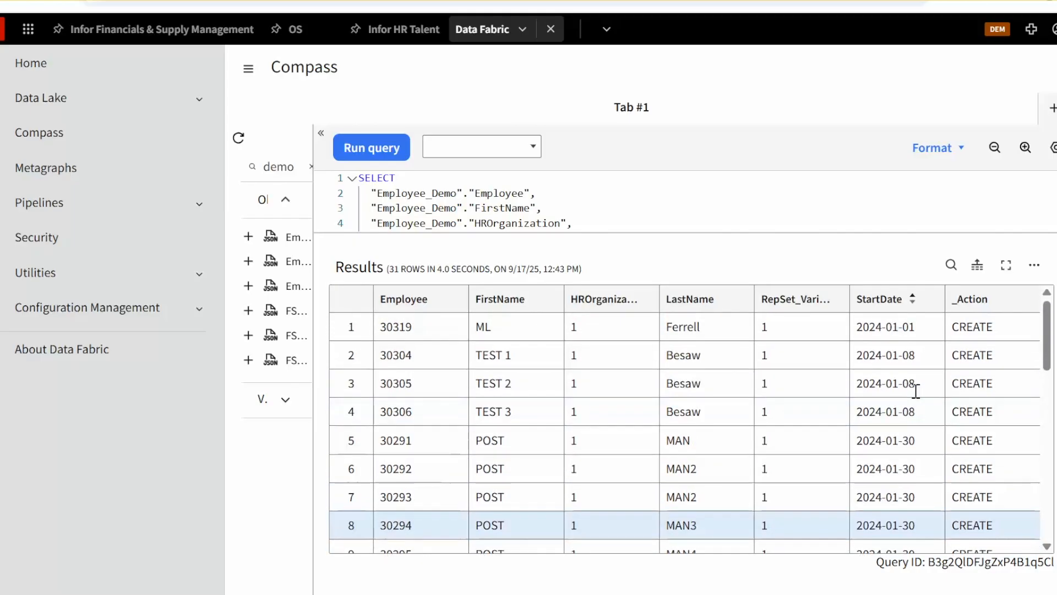
Add a WHERE clause to the query filtering "Employee_Demo"."FirstName" = 'Jeff', removing the duplicated Where keyword
drag(695, 229, 455, 390)
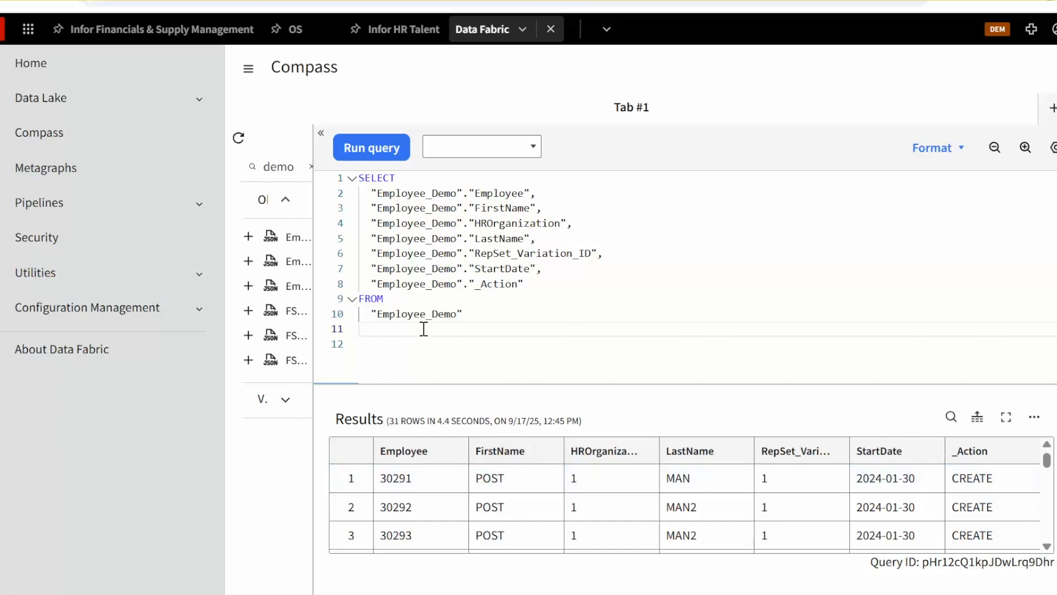
scroll(545, 490, down, 2)
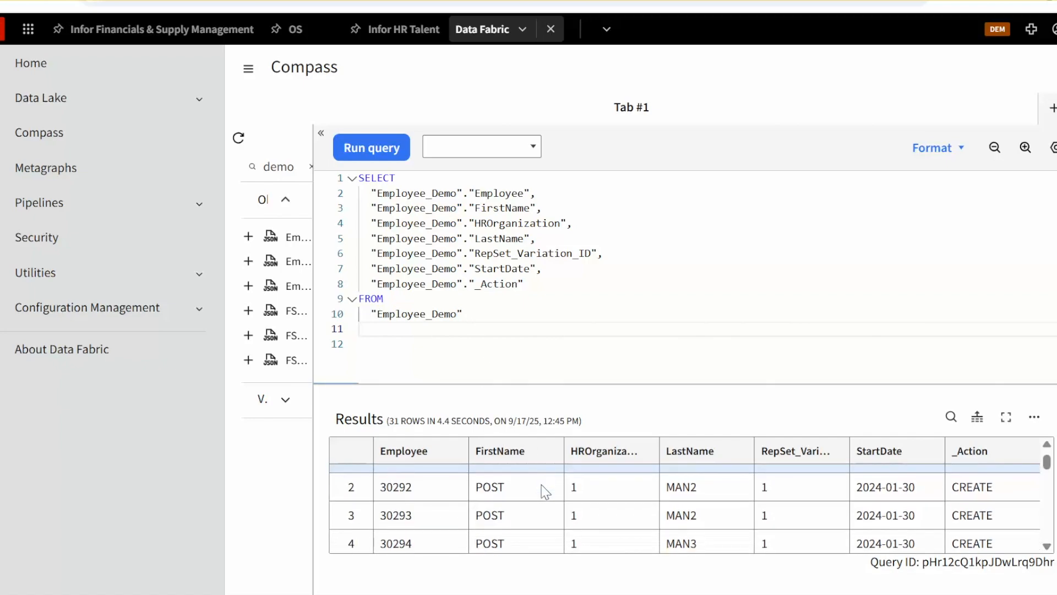
scroll(545, 489, down, 5)
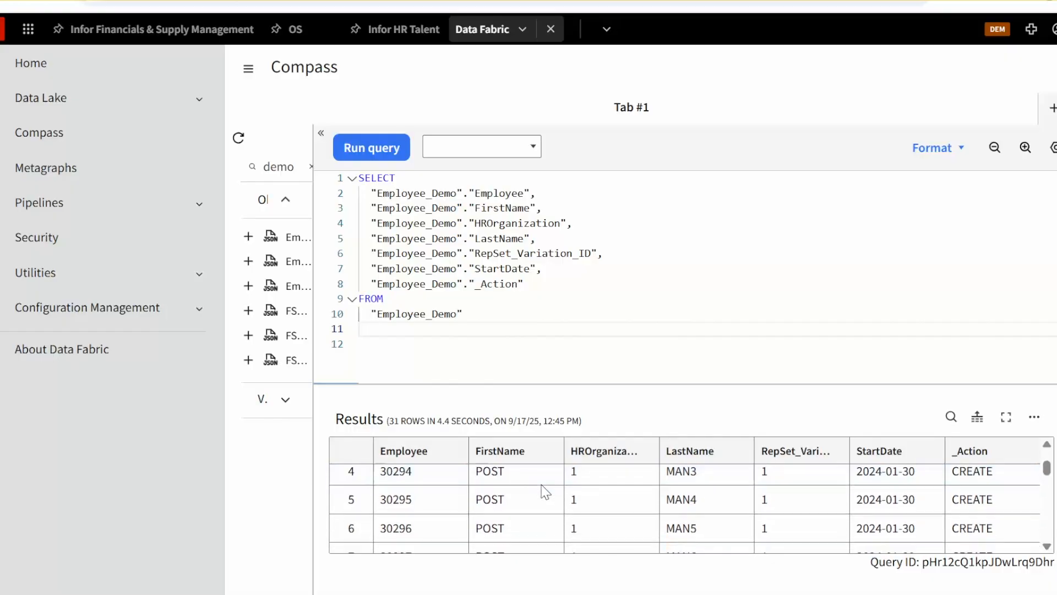
click(492, 317)
key(Return)
text(Where)
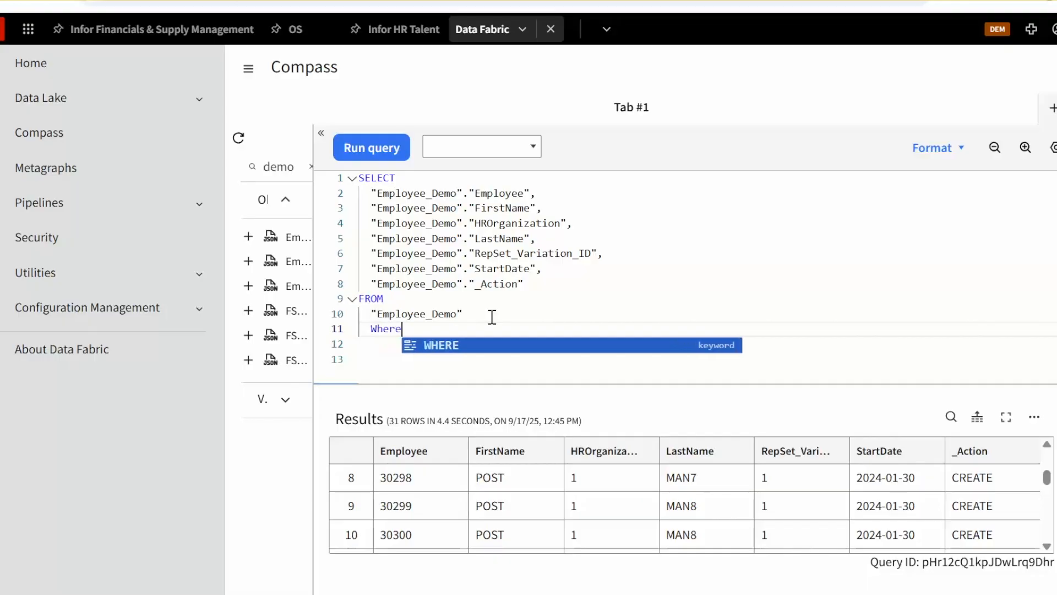
text(Where "Employee_Demo"."FirstName" = 'Jeff')
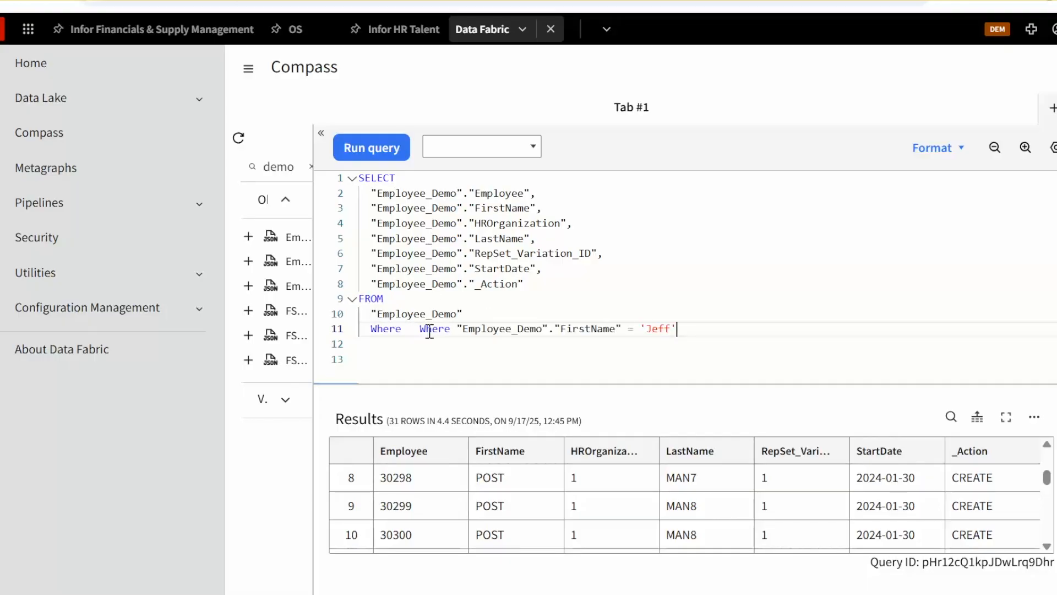
double_click(430, 329)
key(BackSpace)
key(BackSpace)
key(BackSpace)
key(BackSpace)
Run the query filtered on FirstName 'Jeff'
drag(506, 330, 585, 329)
scroll(593, 496, down, 9)
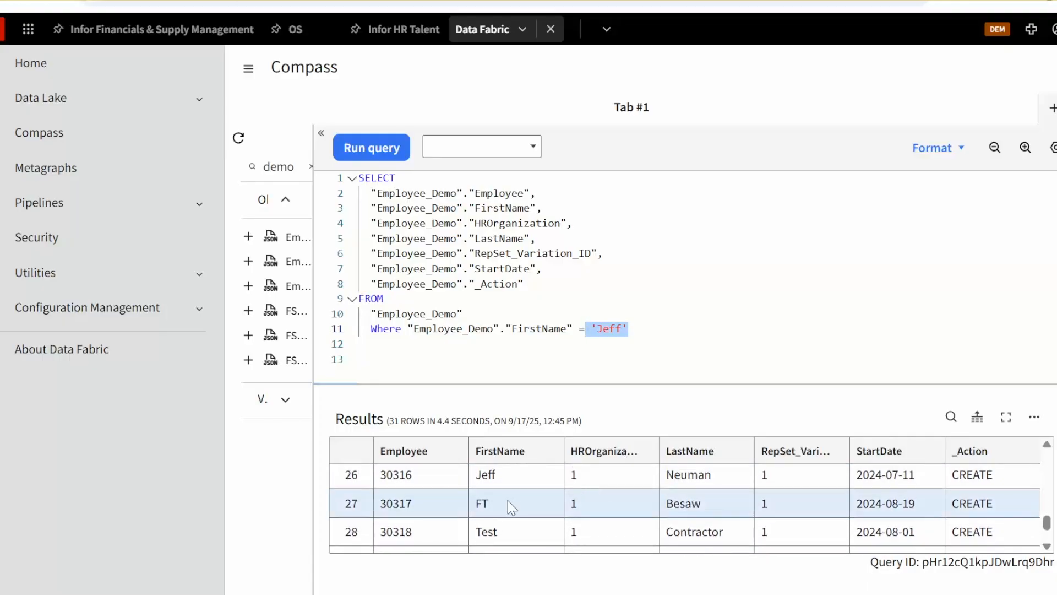
click(598, 329)
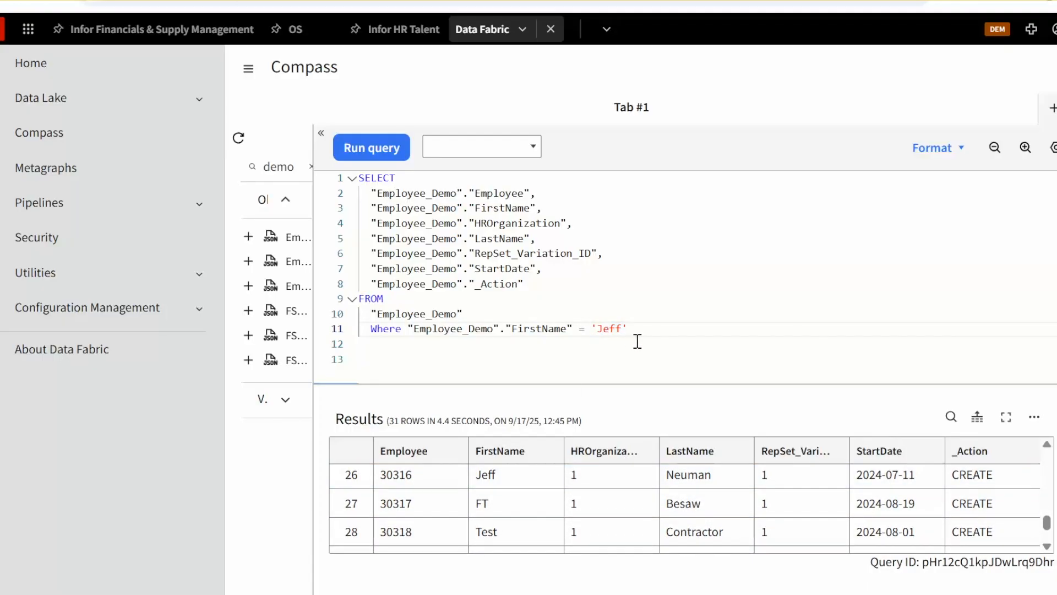
double_click(604, 329)
click(479, 369)
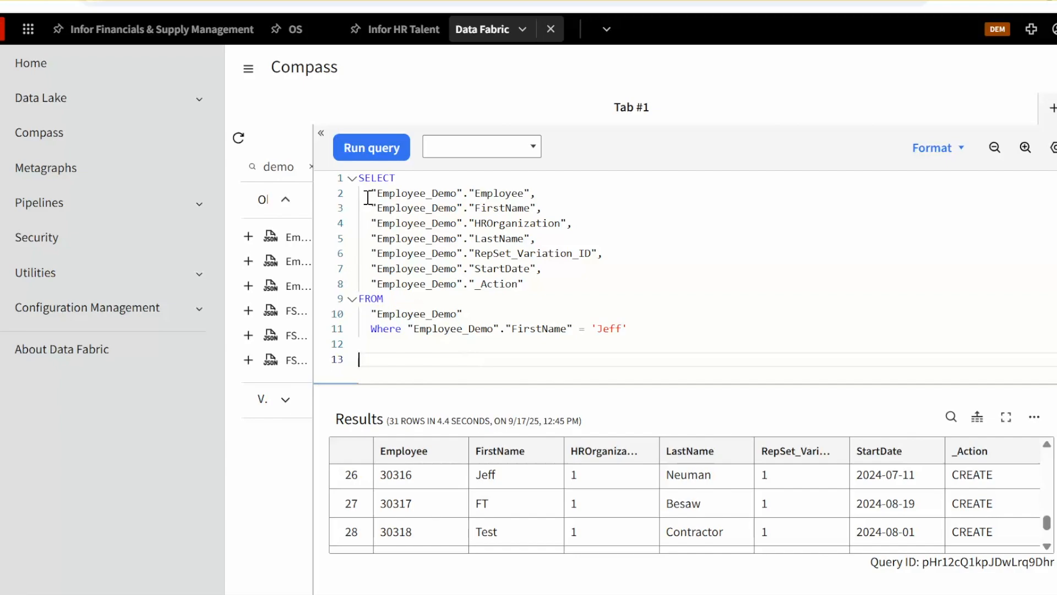
click(385, 147)
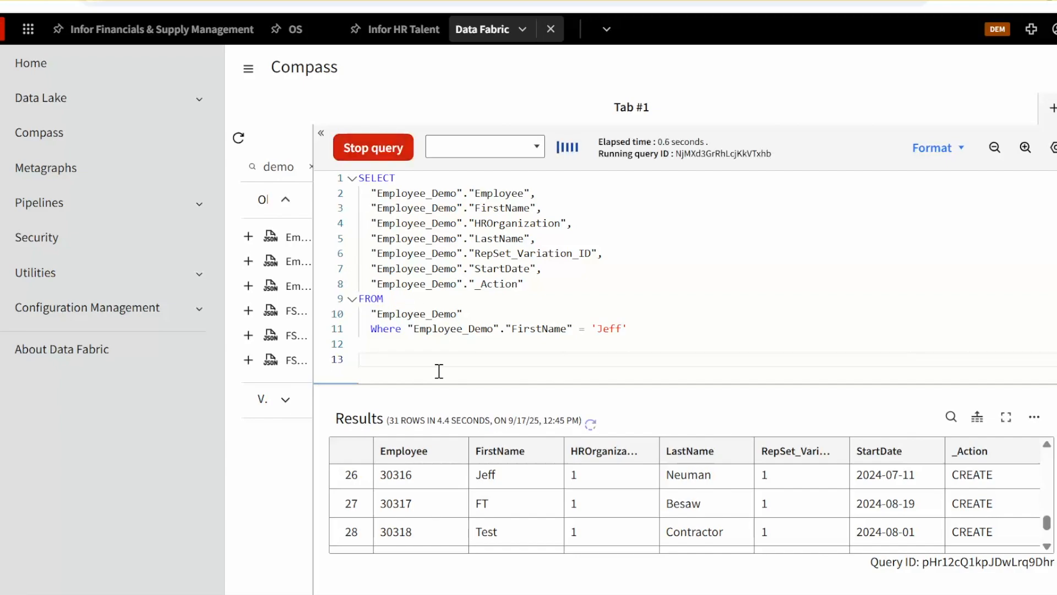